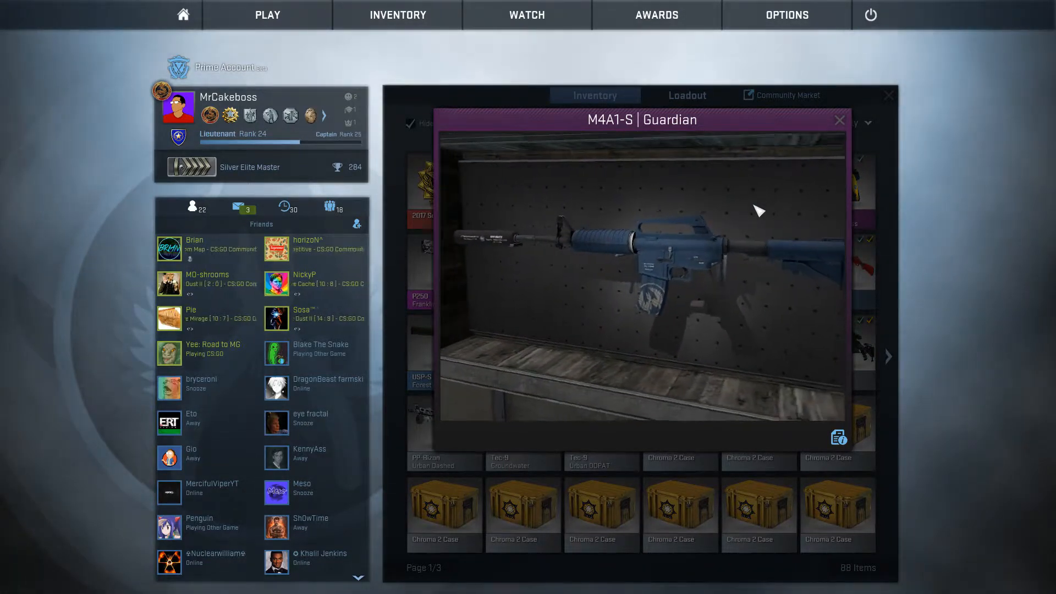
Close the M4A1-S | Guardian preview and enter exec in the game's developer console
mouse_move(844, 439)
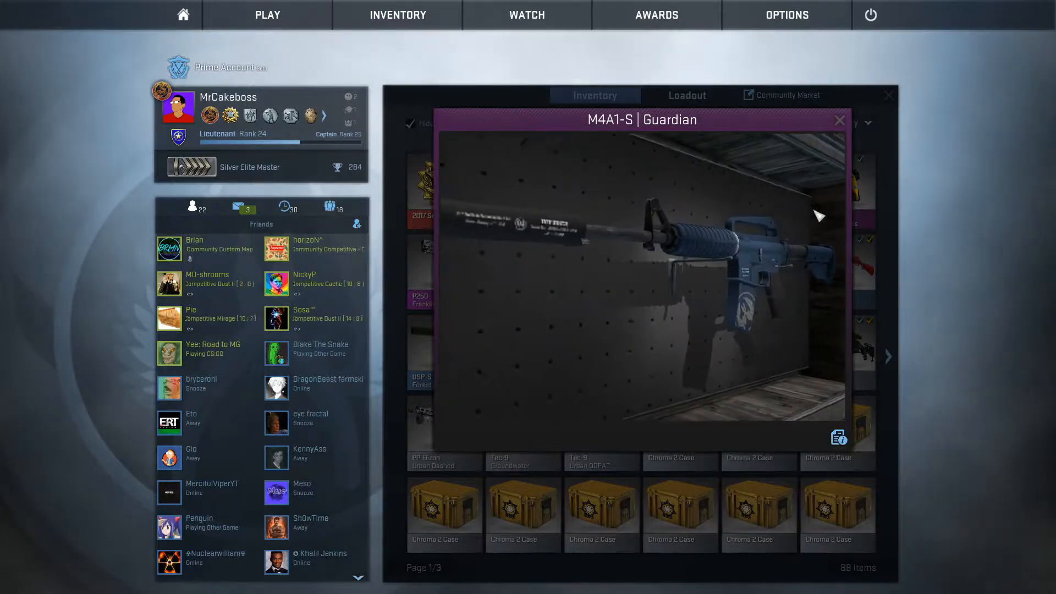
click(839, 121)
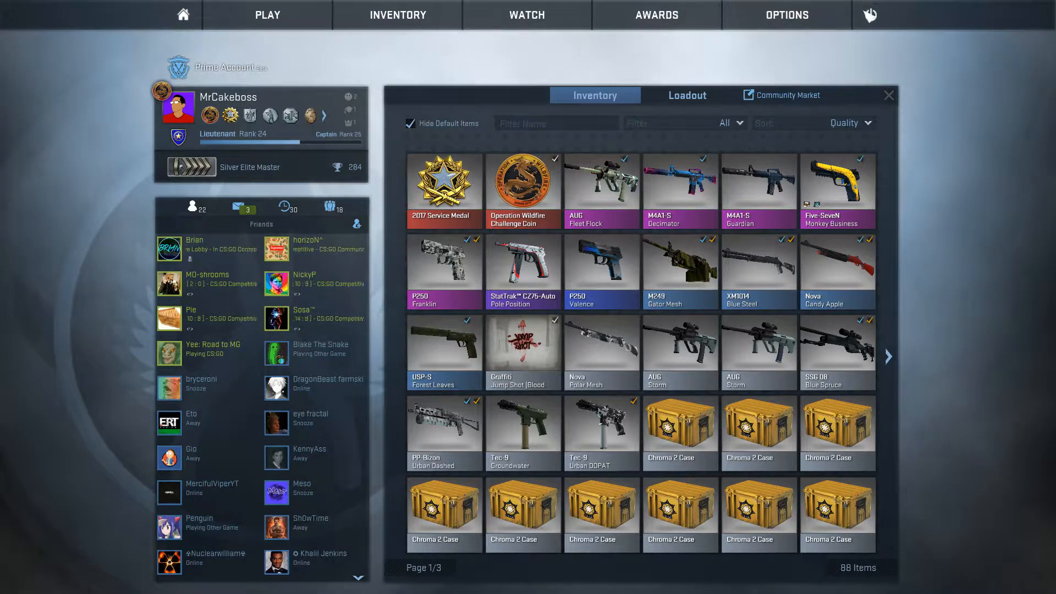
key(grave)
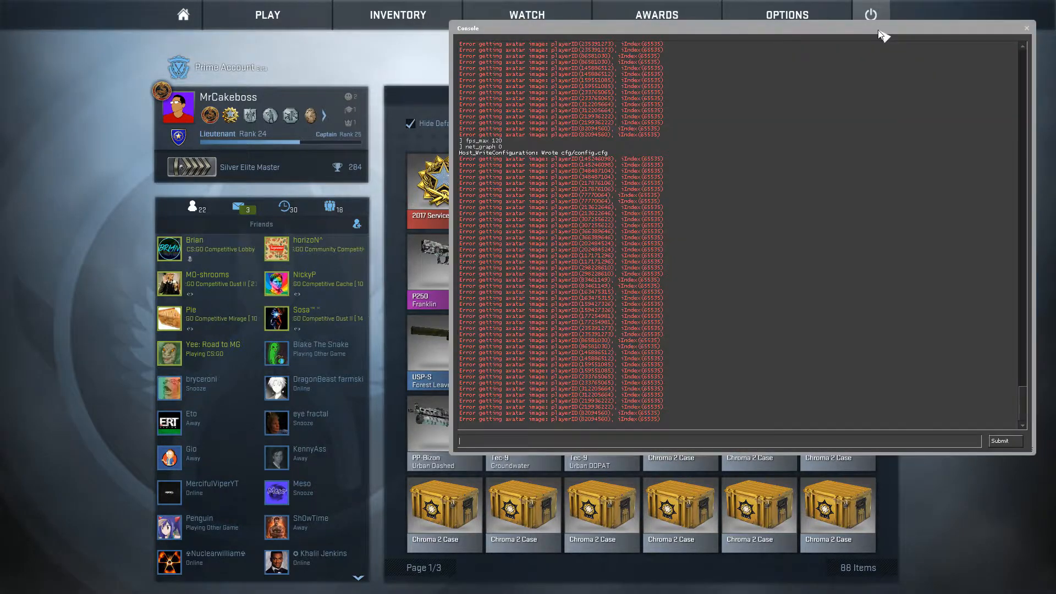
text(exec)
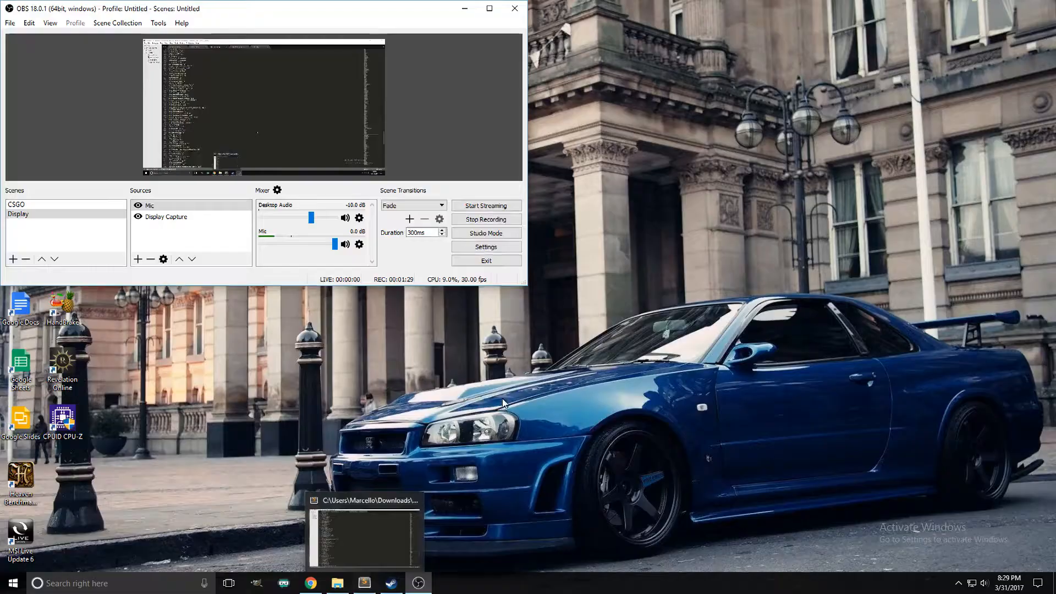
Switch to Sublime Text and close the config.cfg file that is already open
click(365, 584)
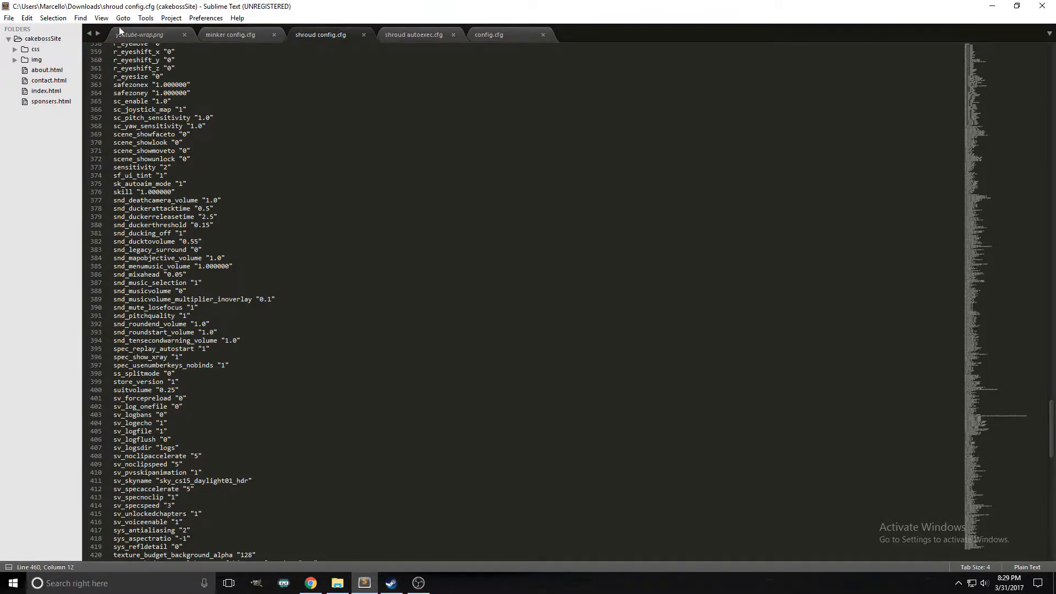
drag(202, 5, 341, 1)
scroll(307, 234, up, 10)
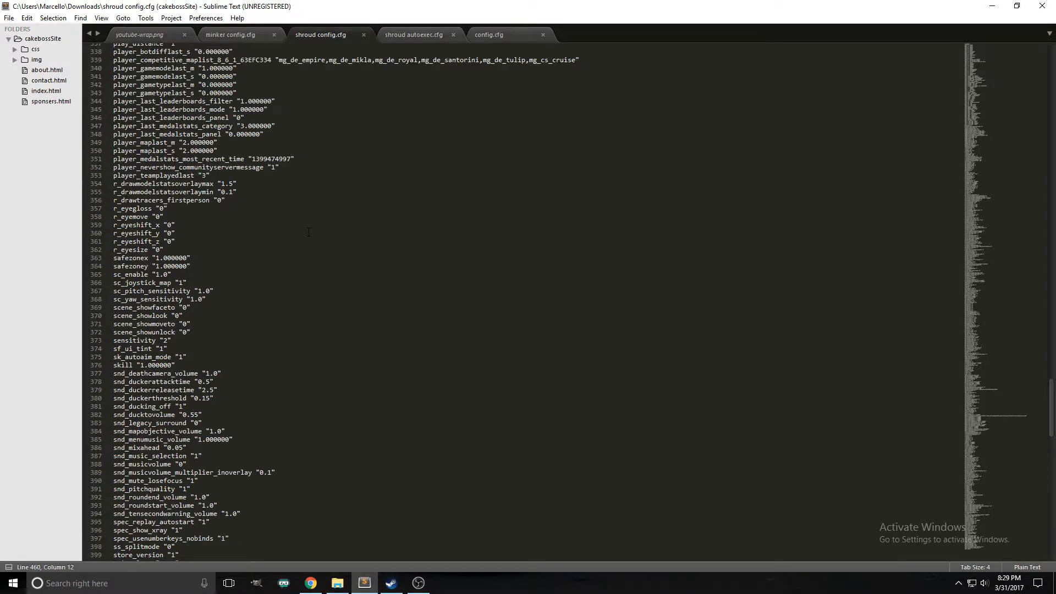
click(542, 35)
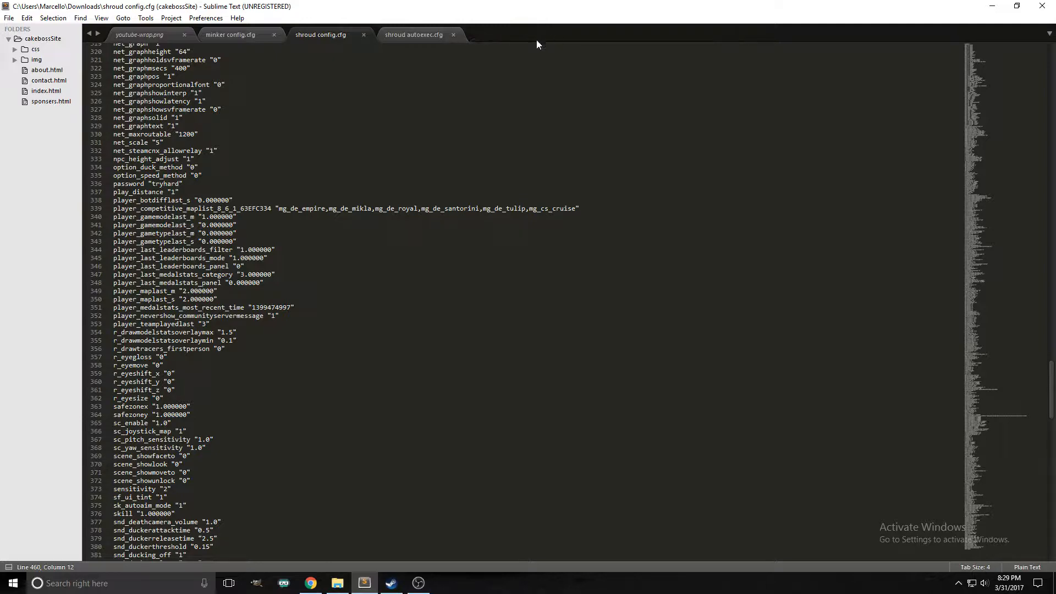
Switch to File Explorer and browse to the Steam folder inside Program Files (x86) on drive C
click(337, 582)
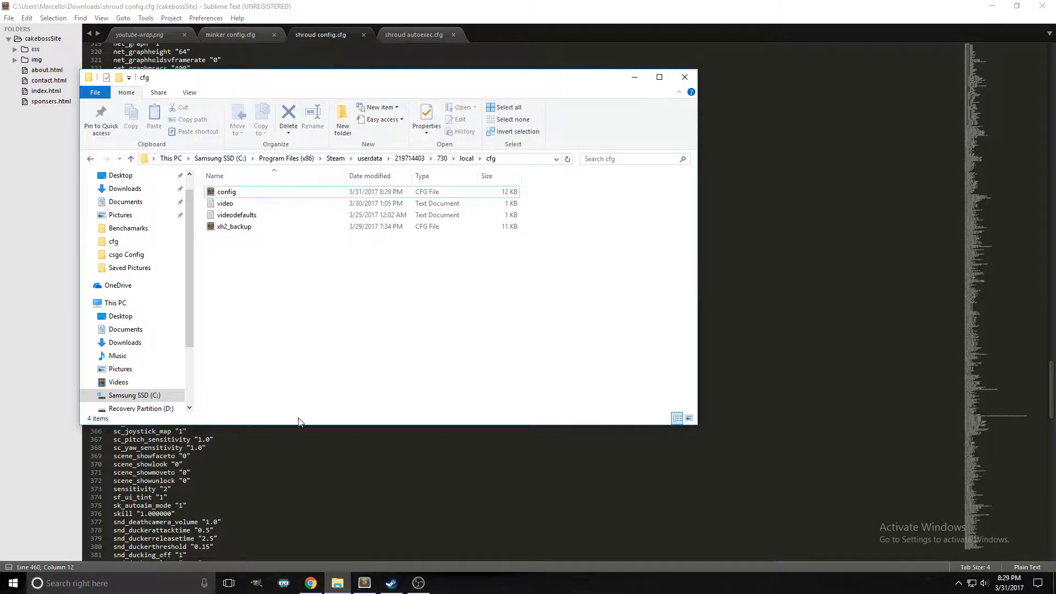
click(171, 158)
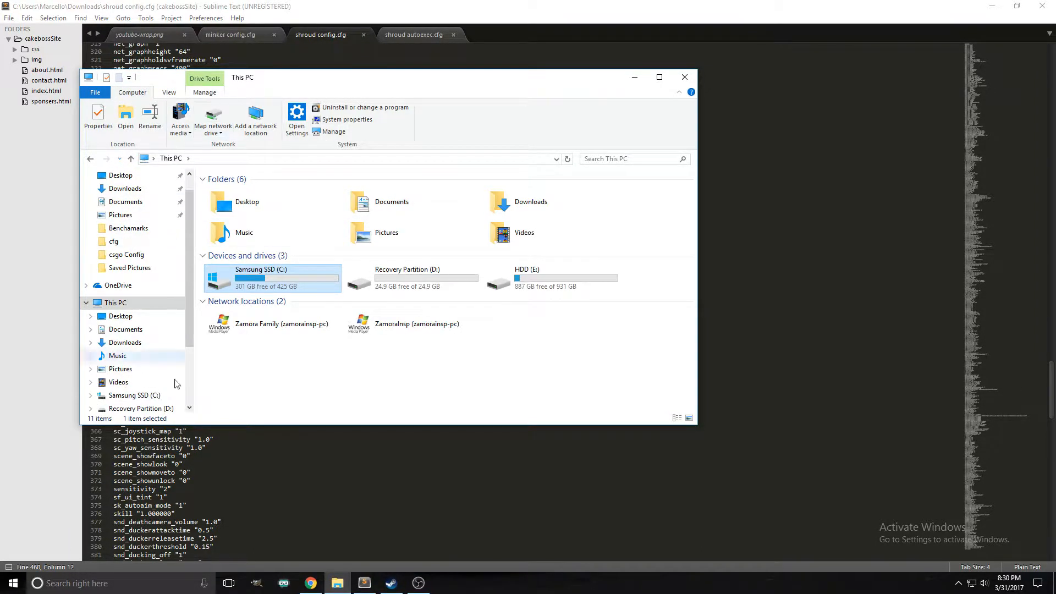
double_click(287, 276)
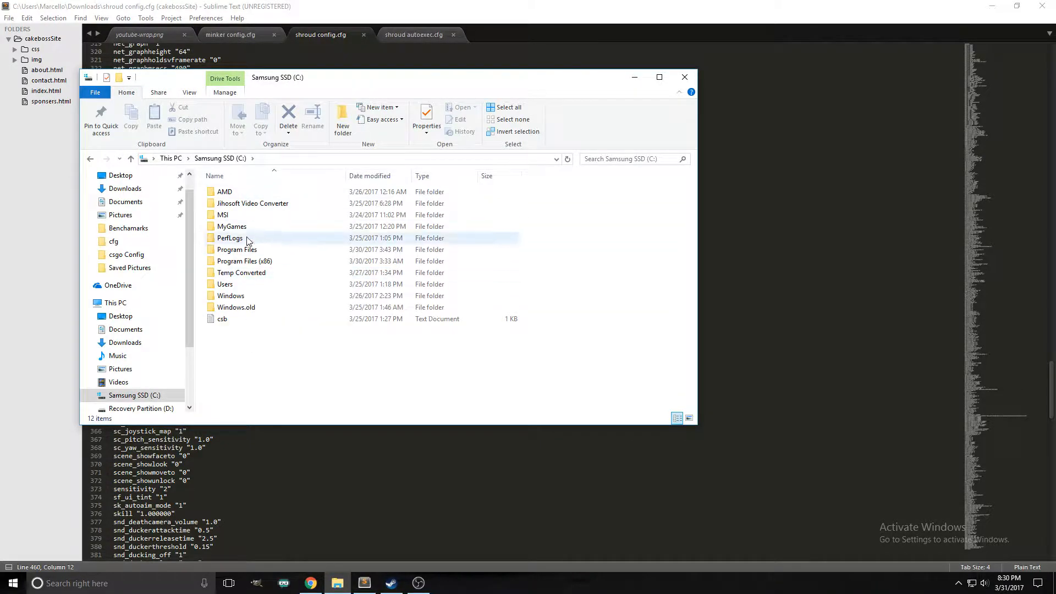
double_click(248, 268)
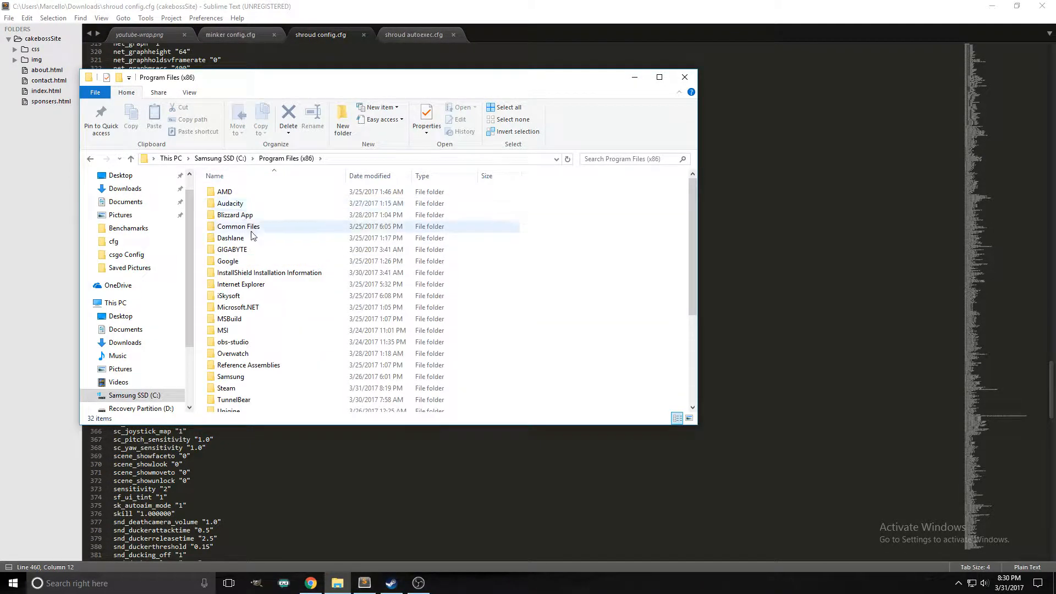
scroll(261, 280, down, 1)
scroll(261, 280, down, 4)
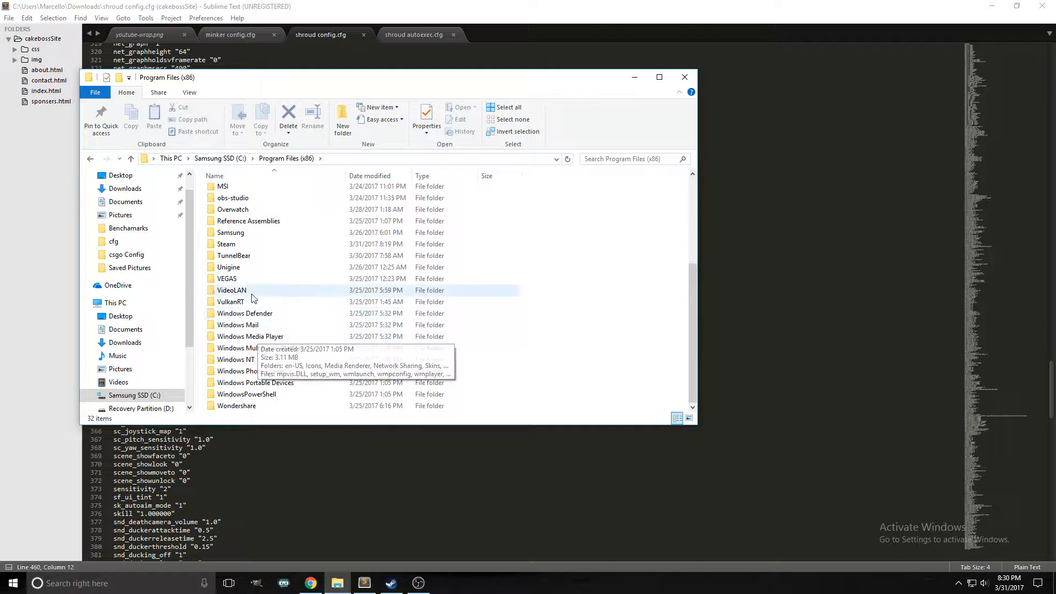
double_click(233, 245)
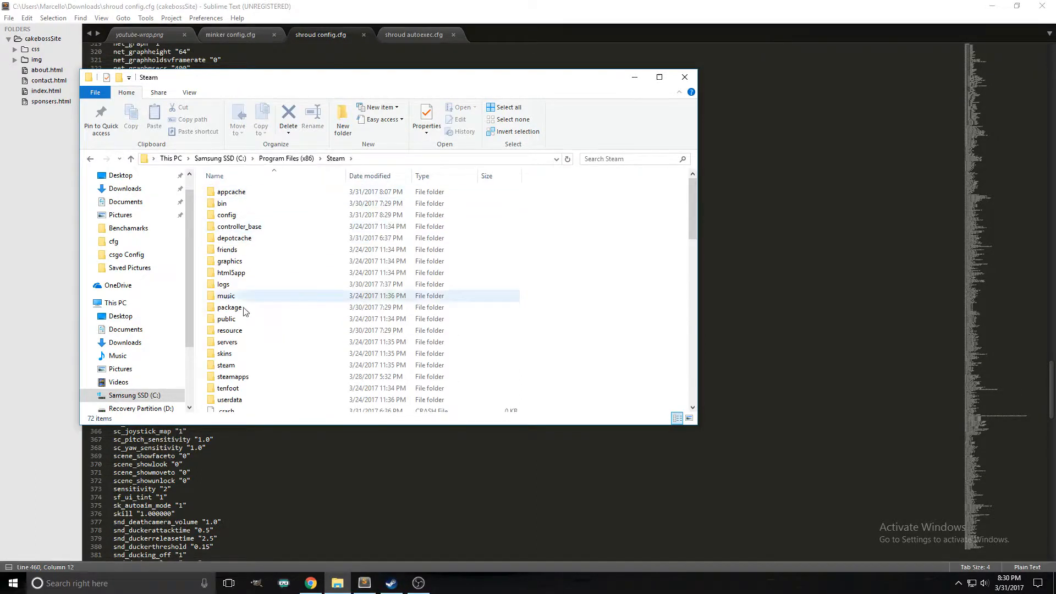
Open the config file for editing from the account's 730\local\cfg folder within Steam's userdata
double_click(236, 401)
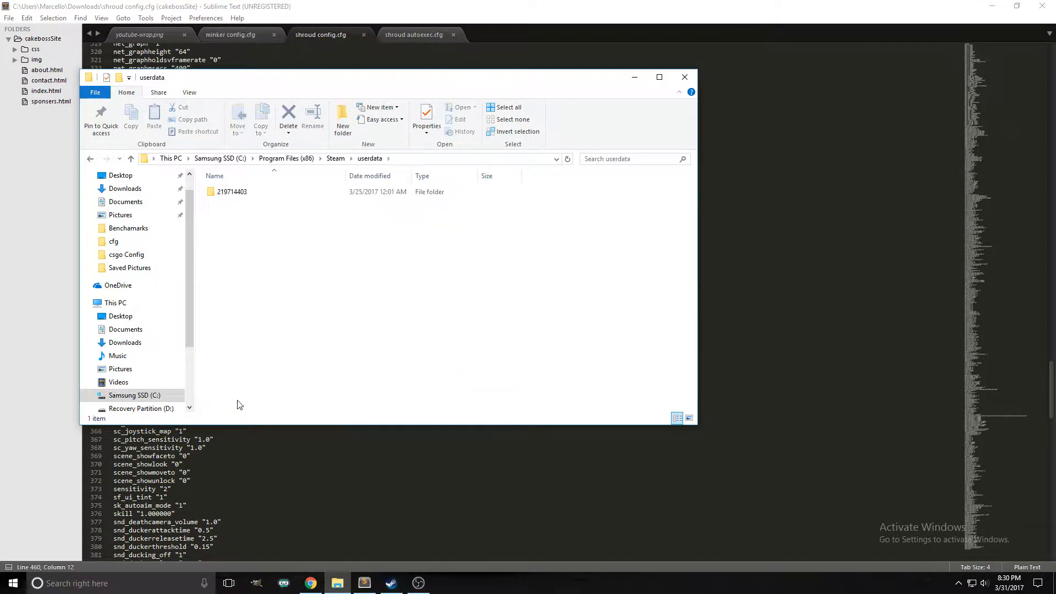
double_click(230, 194)
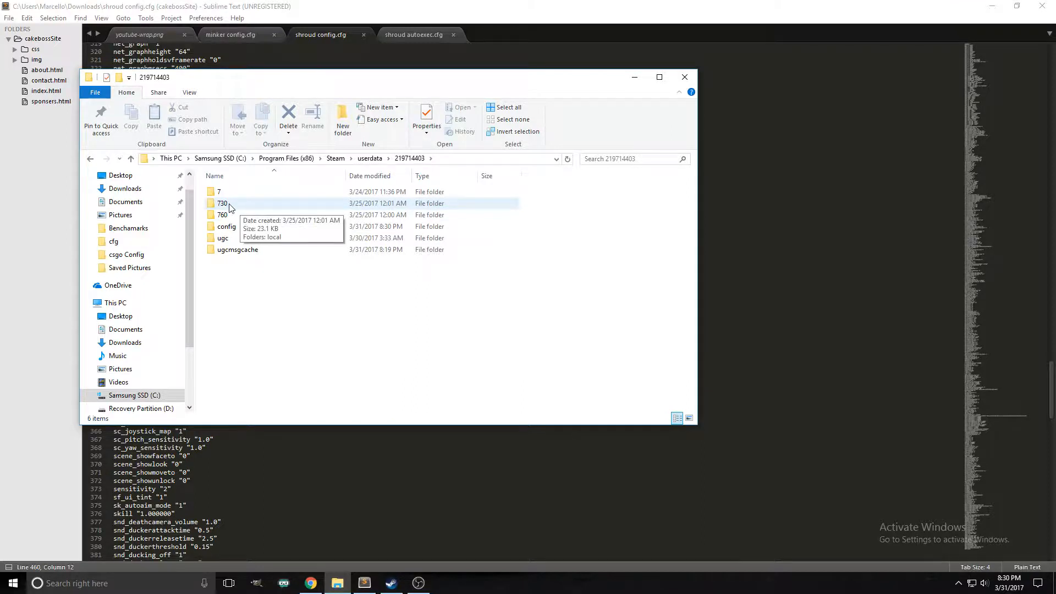
double_click(229, 205)
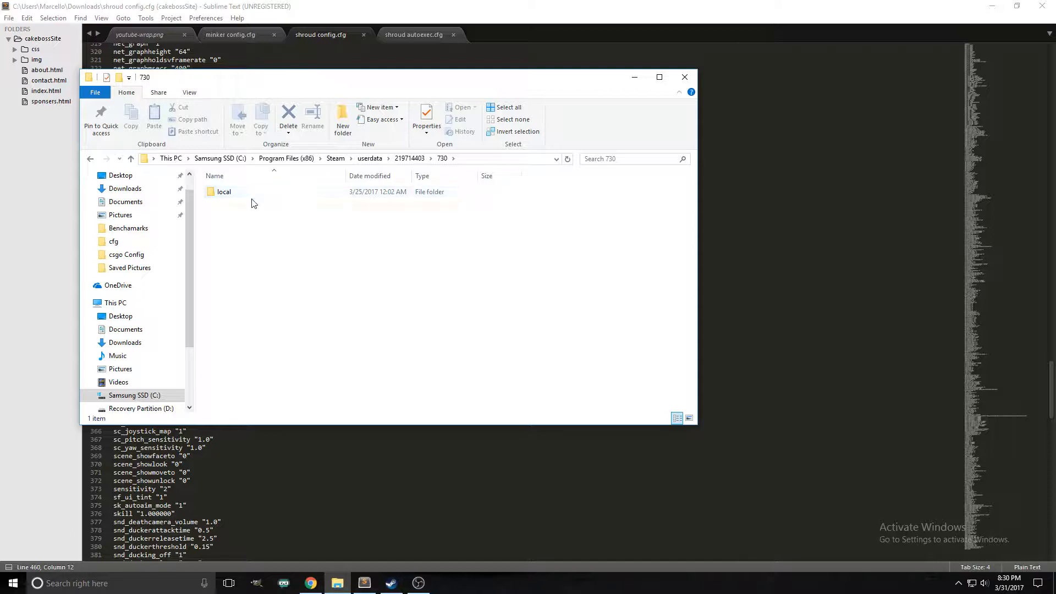
double_click(252, 195)
double_click(237, 194)
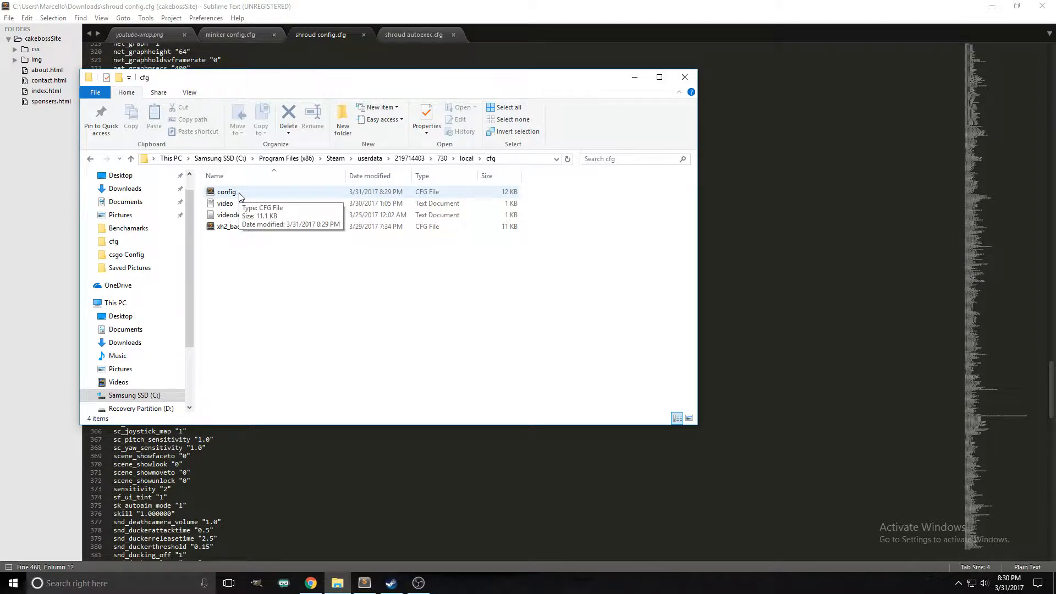
double_click(240, 195)
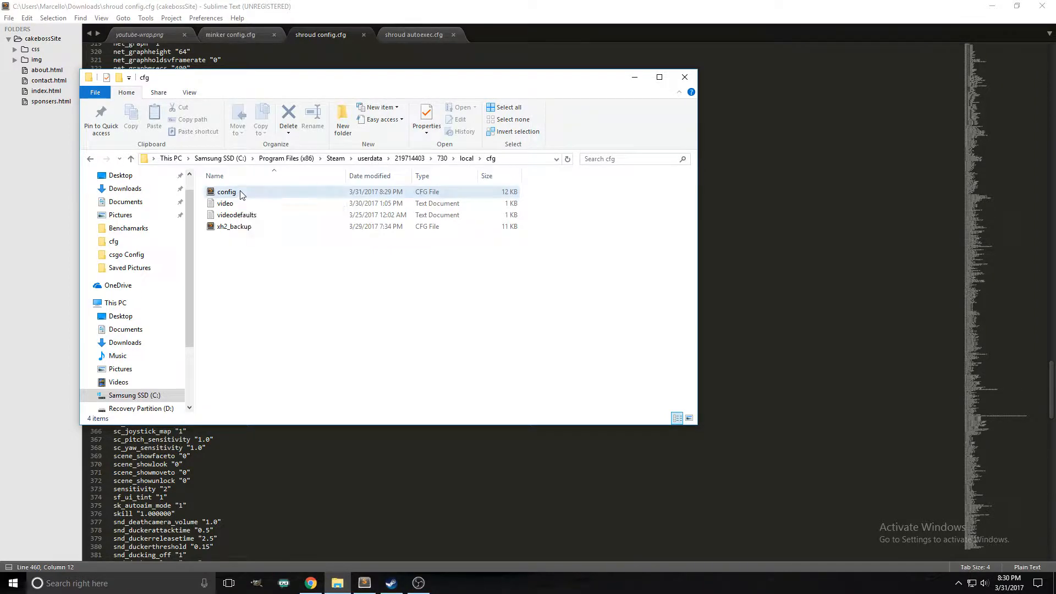
drag(431, 35, 529, 35)
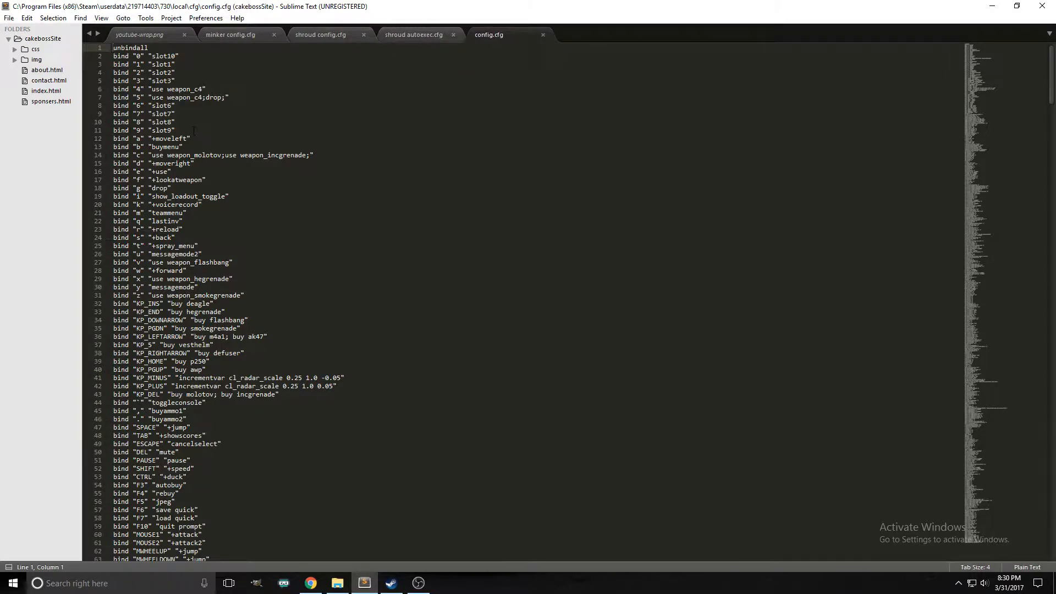
Change the bind for key 4 in config.cfg to "slot4"
drag(113, 64, 240, 271)
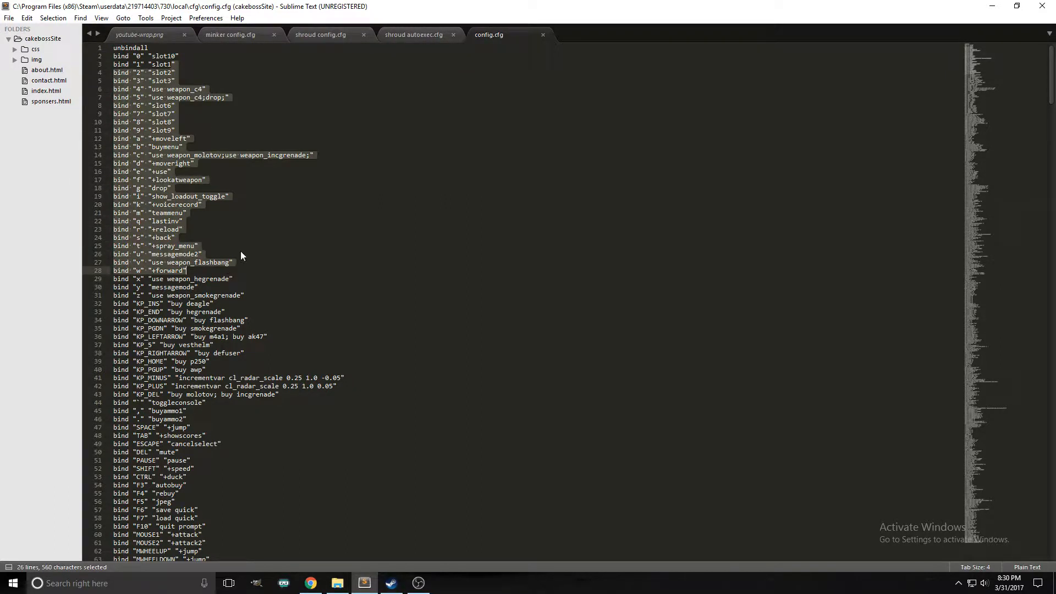
click(210, 104)
drag(203, 89, 151, 89)
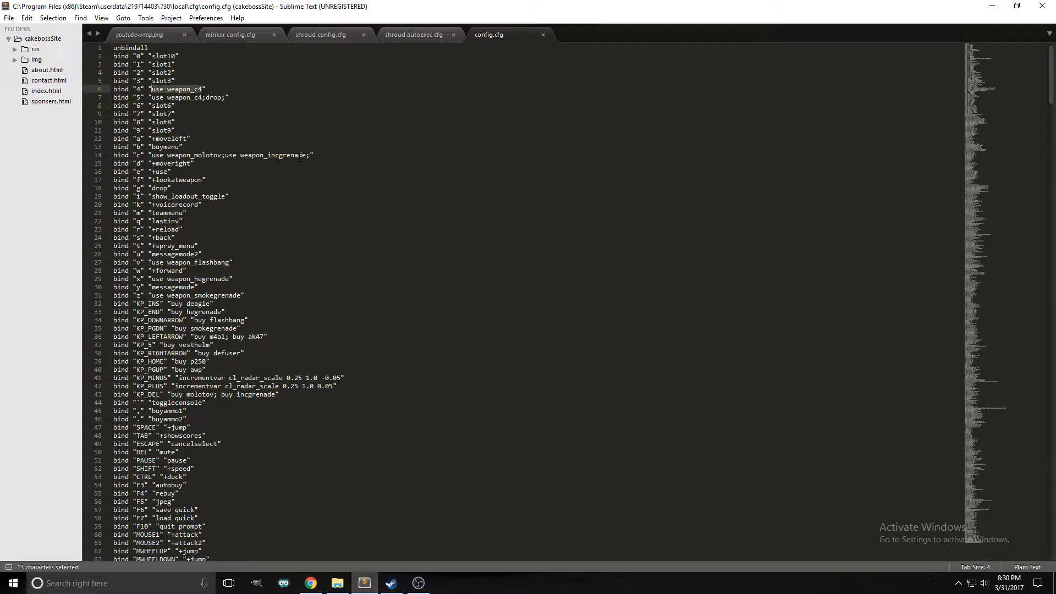
text(slot)
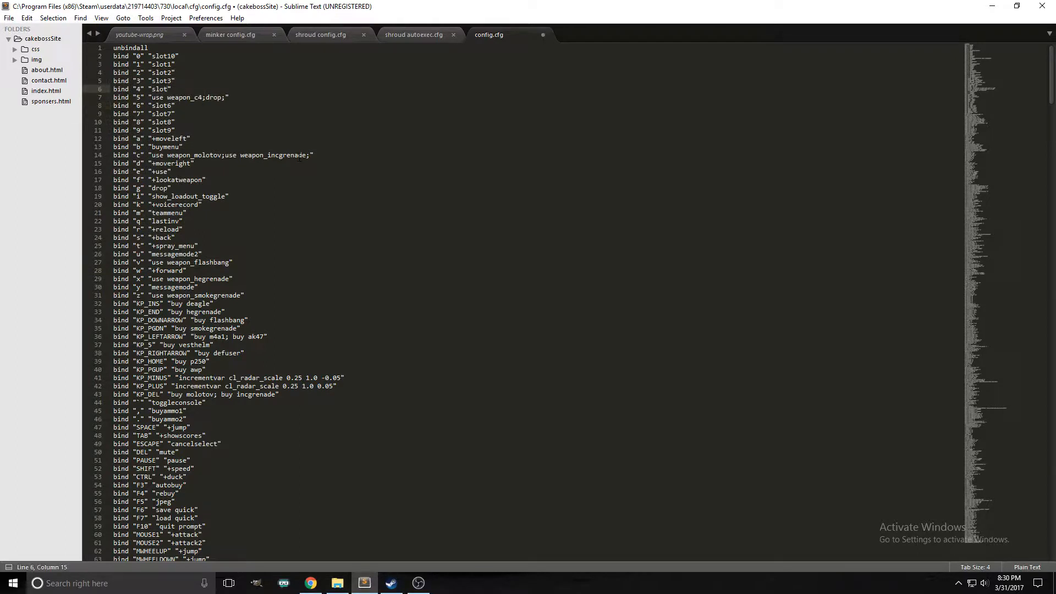
text(4)
Copy the key 5 command into a new line bind "h" "use weapon_c4;drop;" below the g bind, and set key 5 to "slot5"
drag(226, 97, 151, 98)
right_click(152, 98)
click(174, 122)
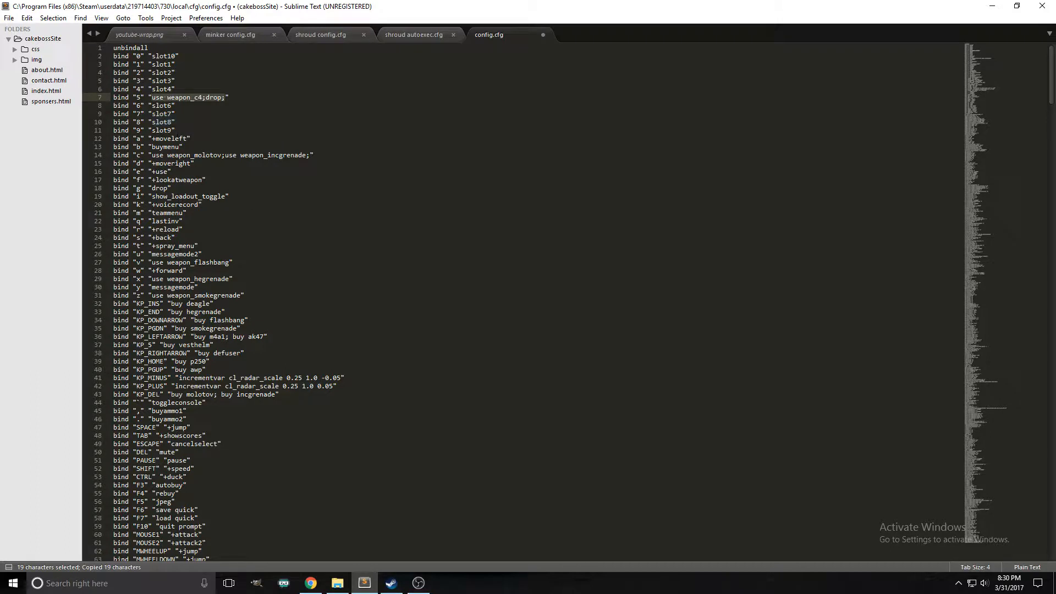
click(182, 108)
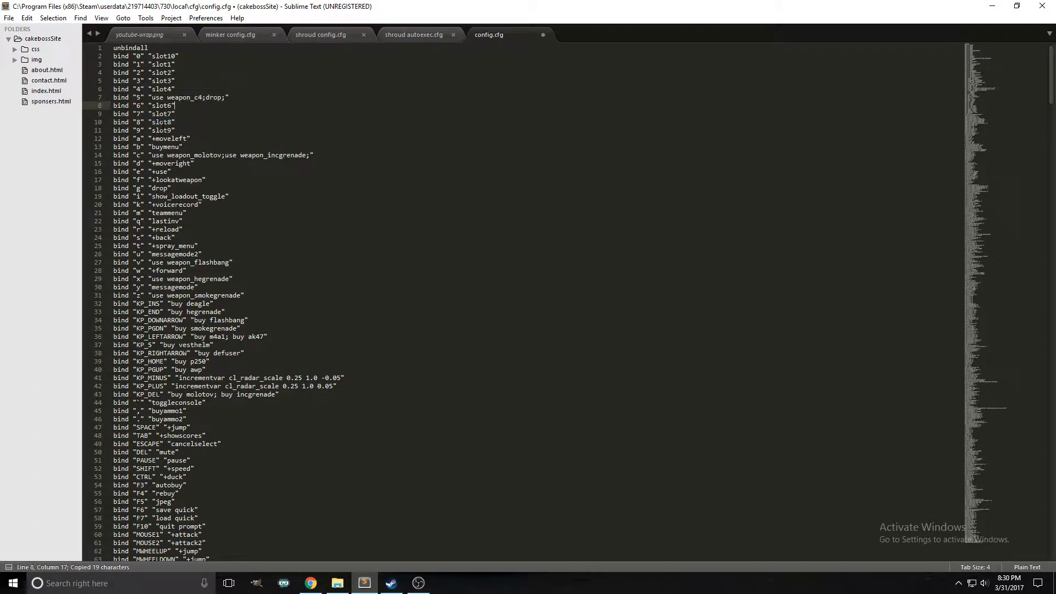
click(242, 180)
click(242, 188)
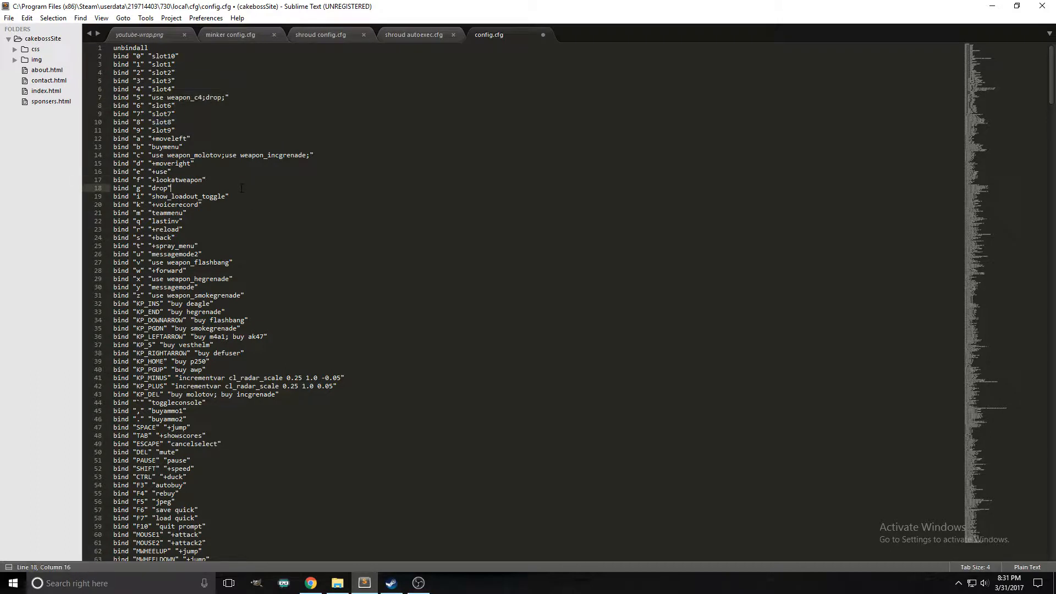
key(Return)
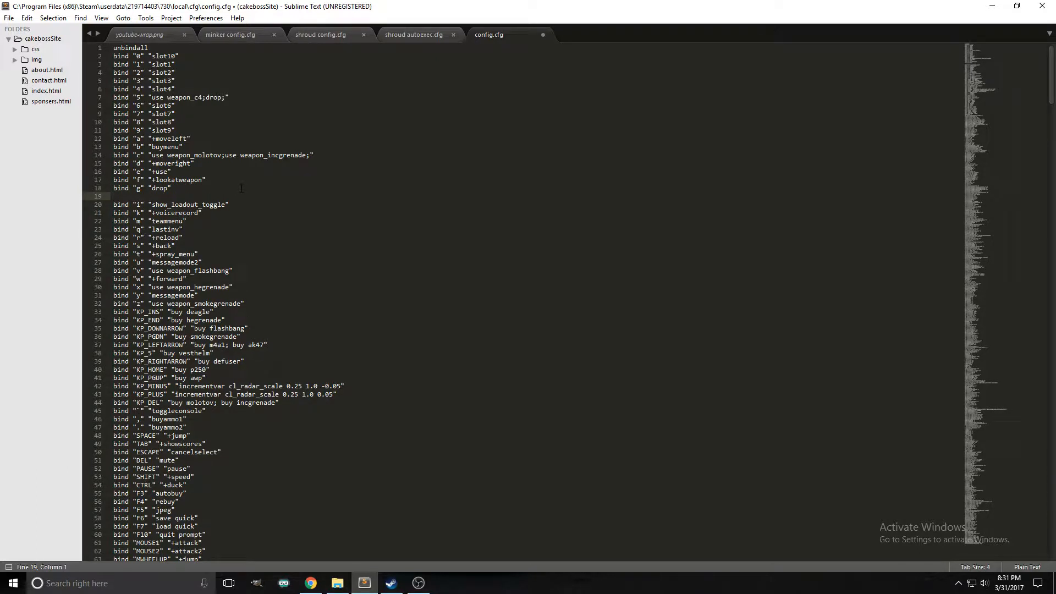
text(bind "h" ")
key(ctrl+v)
text("")
key(BackSpace)
key(BackSpace)
key(BackSpace)
text(")
key(BackSpace)
drag(225, 97, 151, 97)
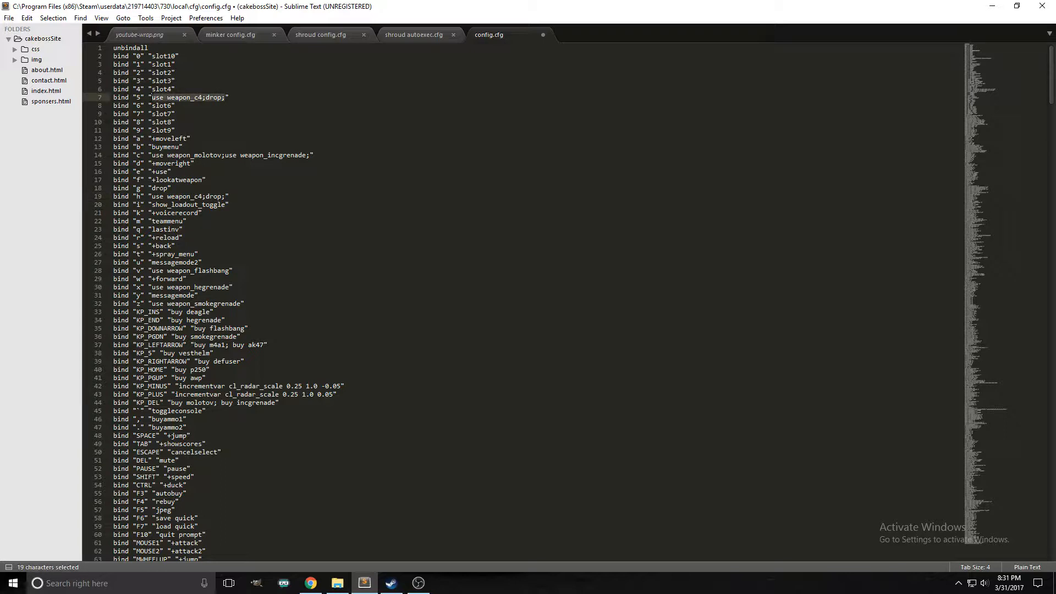
text(slot5)
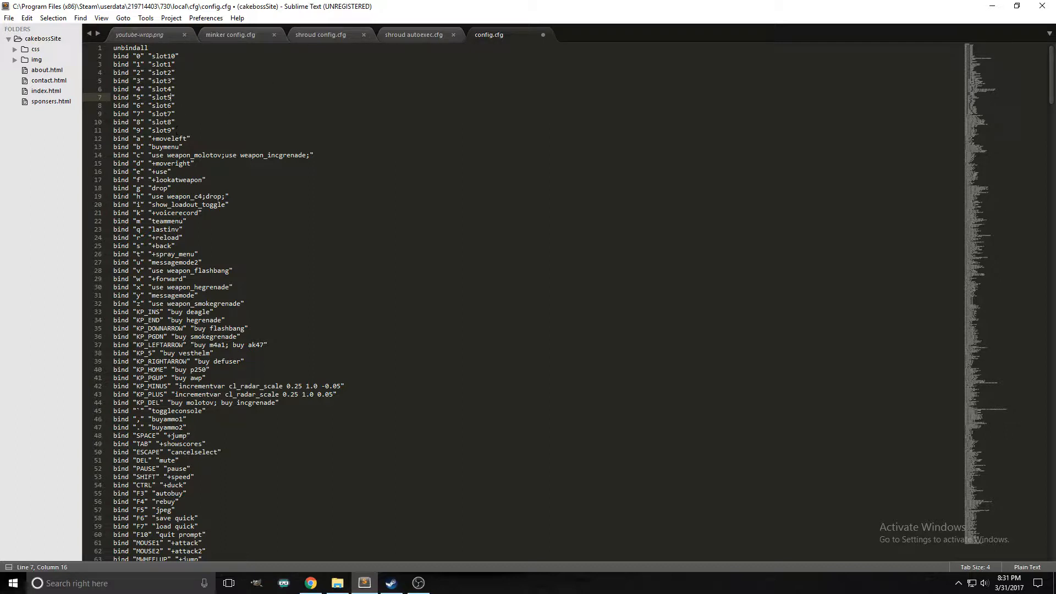
Review the grenade-selection binds and the keypad buy binds in config.cfg
scroll(495, 303, down, 1)
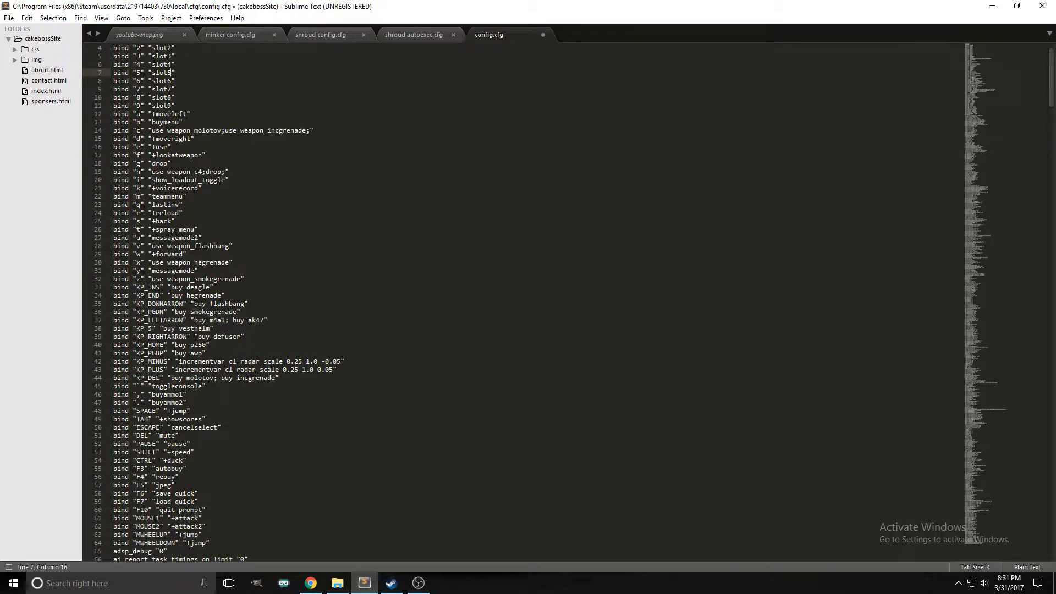
scroll(191, 193, down, 2)
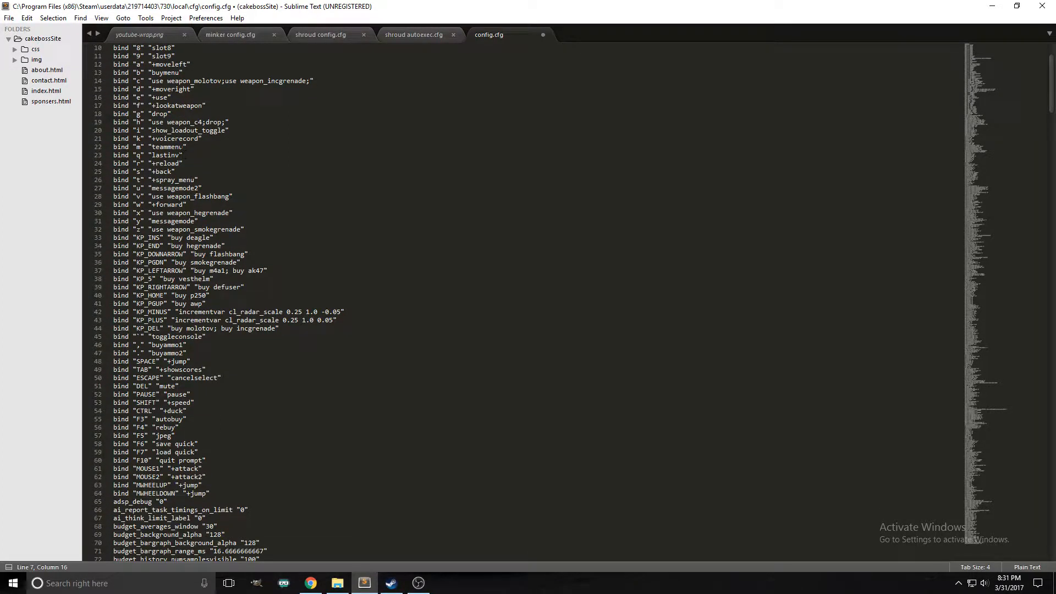
scroll(230, 203, down, 1)
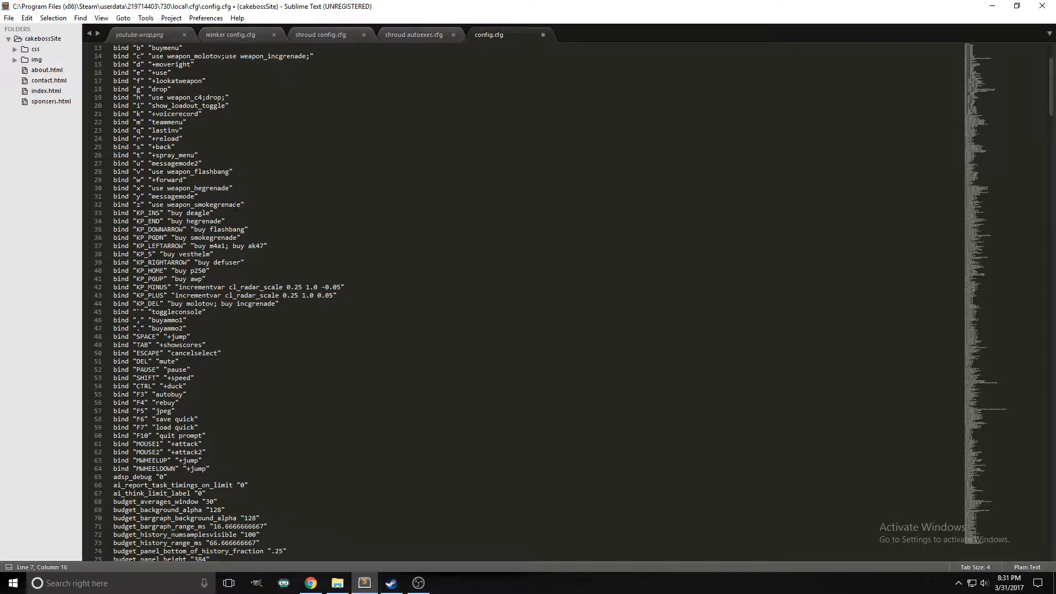
drag(235, 173, 164, 147)
click(164, 139)
drag(233, 172, 210, 190)
click(251, 205)
scroll(287, 211, down, 1)
scroll(287, 211, down, 5)
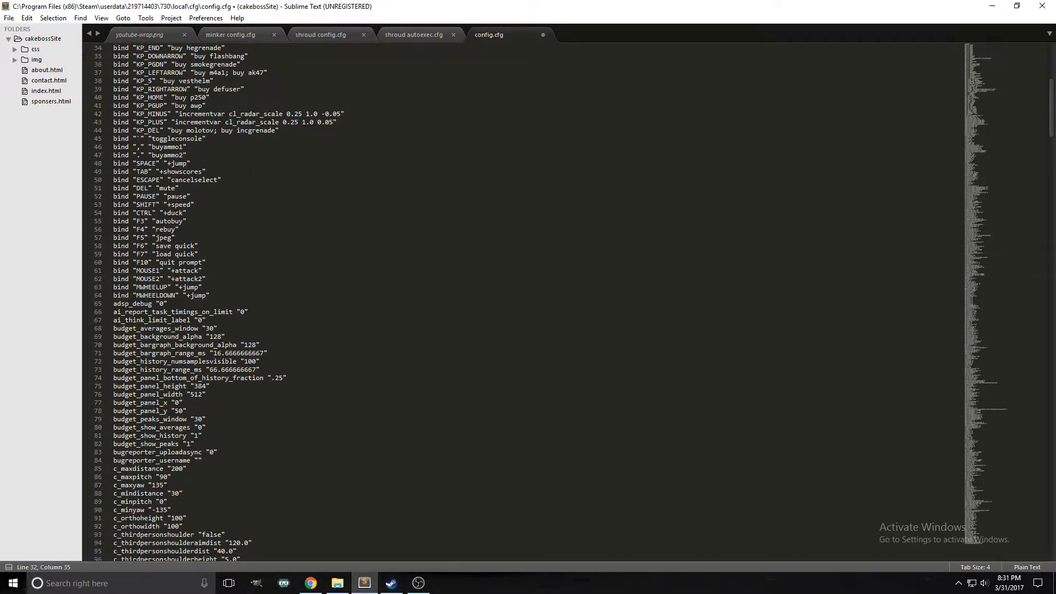
drag(342, 172, 108, 92)
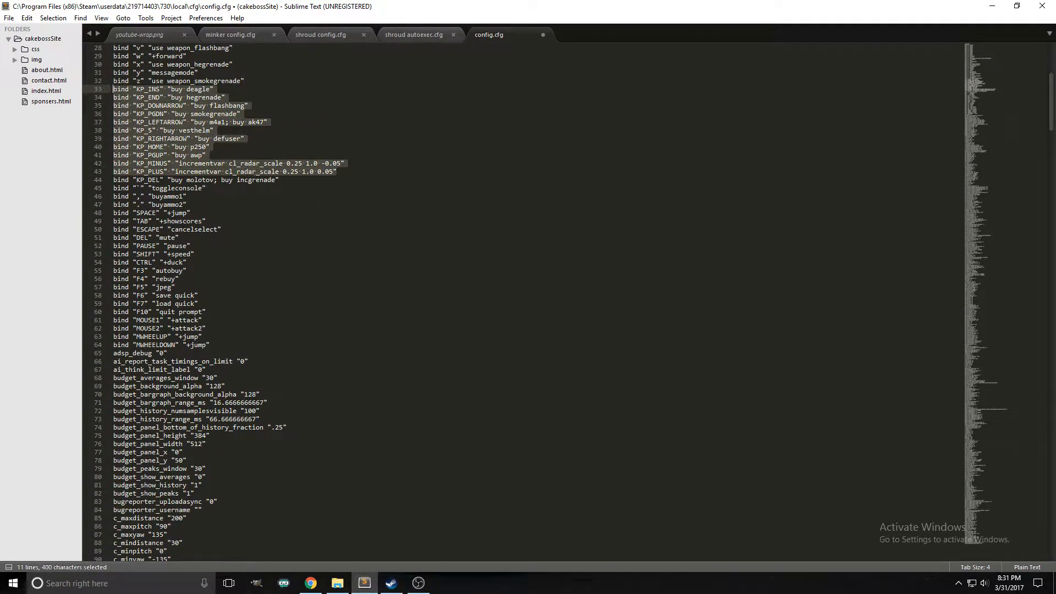
click(263, 188)
drag(198, 164, 112, 107)
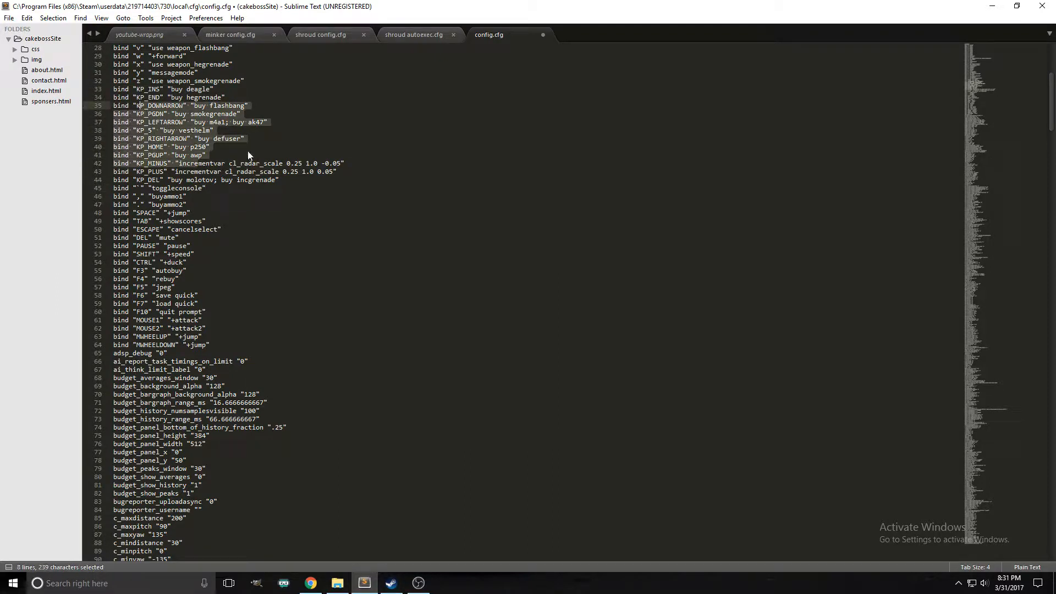
click(248, 155)
scroll(305, 290, down, 7)
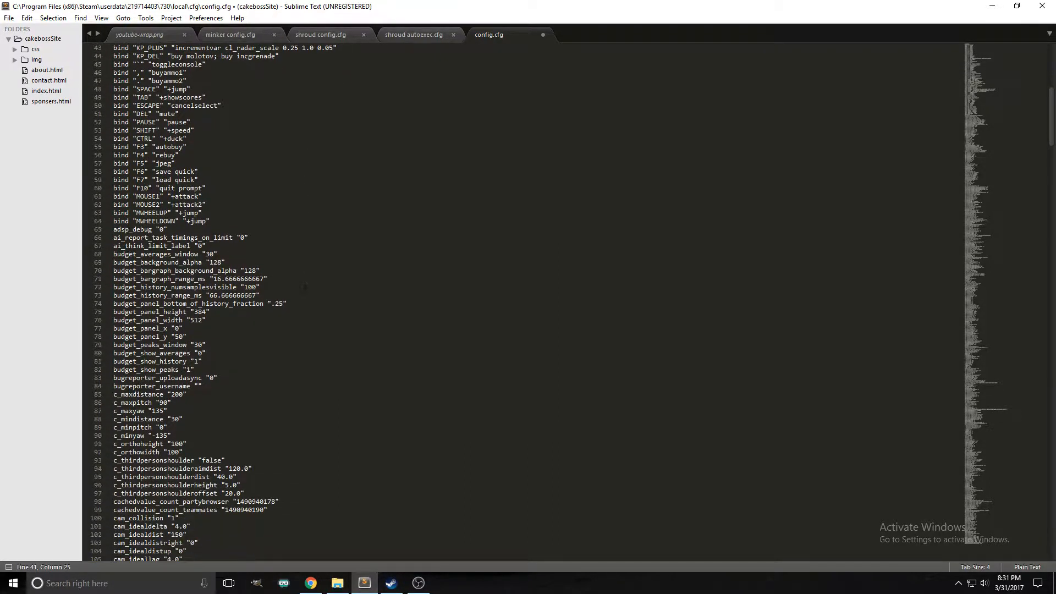
Set zoom_sensitivity_ratio_mouse to "0.6" at the end of config.cfg
scroll(303, 286, down, 20)
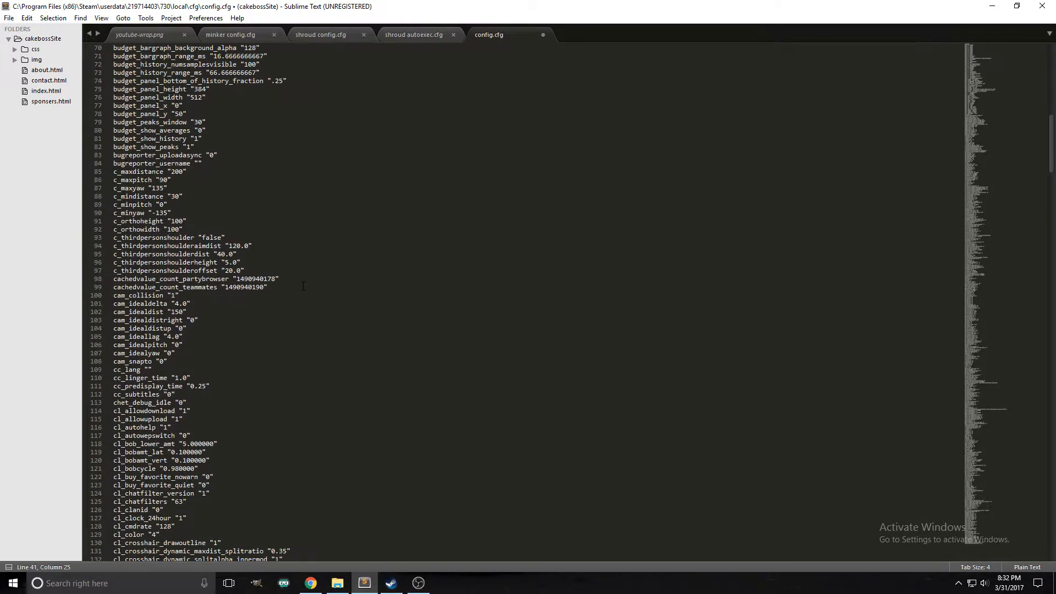
scroll(303, 288, down, 20)
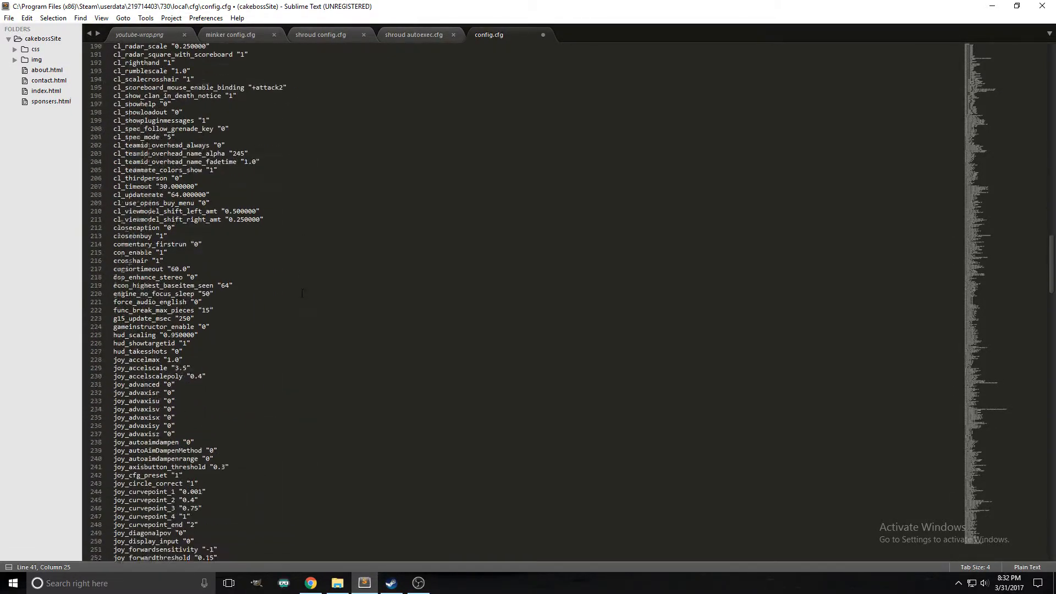
scroll(309, 305, down, 20)
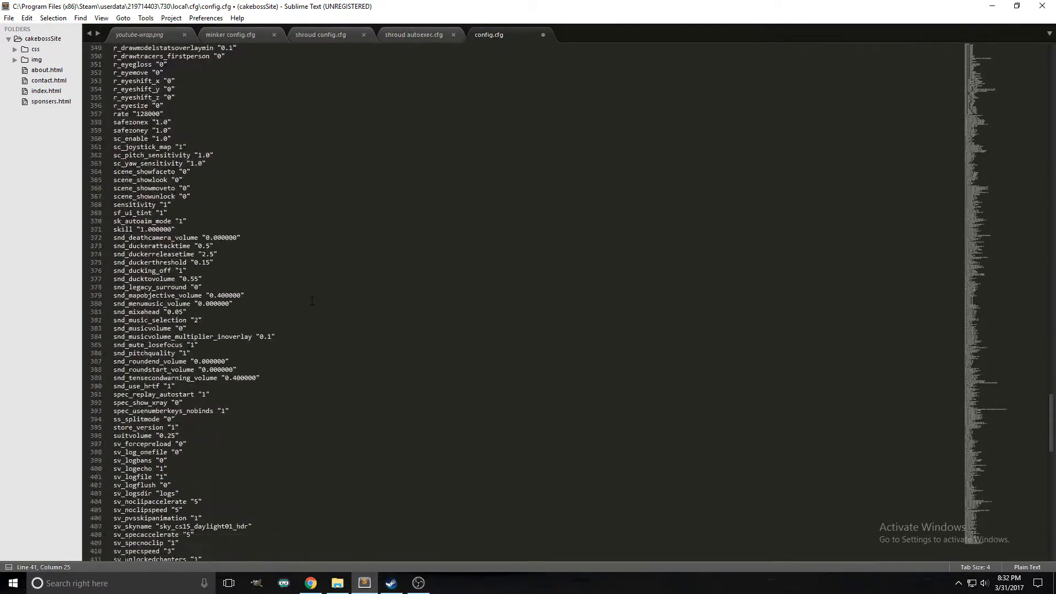
scroll(309, 305, down, 3)
scroll(309, 306, up, 1)
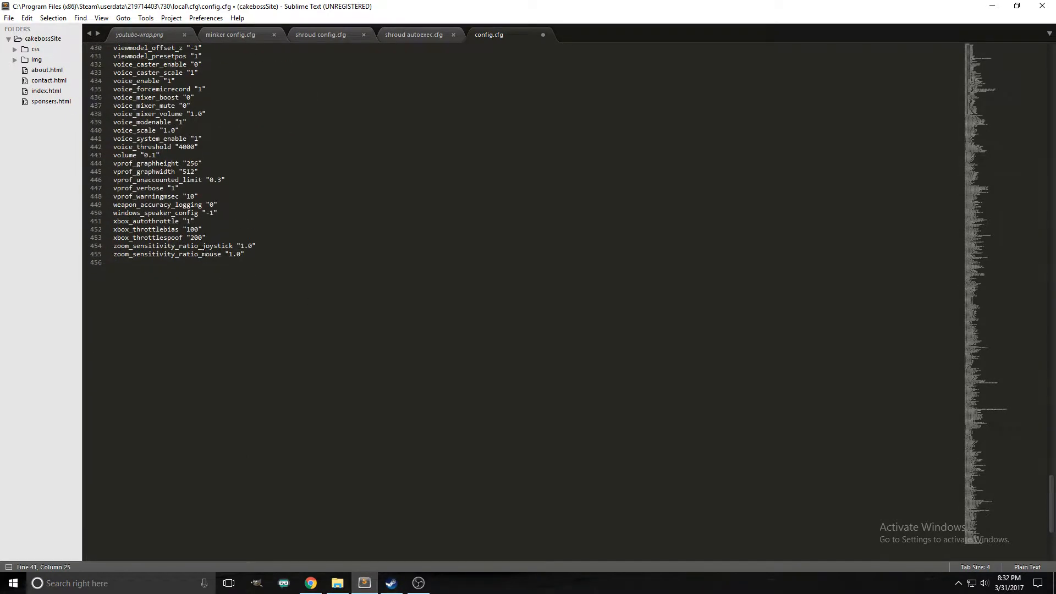
drag(241, 254, 229, 254)
text(.6)
click(269, 257)
text(0)
Add the line exec "autoexec" below zoom_sensitivity_ratio_mouse at the end of config.cfg
key(Down)
text(exec)
text( auto)
text(xe)
key(BackSpace)
key(BackSpace)
key(BackSpace)
key(BackSpace)
key(BackSpace)
key(BackSpace)
key(BackSpace)
text("autoexec)
Comment out the exec "autoexec" line in config.cfg with //
triple_click(113, 262)
click(114, 263)
text(//)
click(255, 273)
click(246, 222)
scroll(228, 324, up, 5)
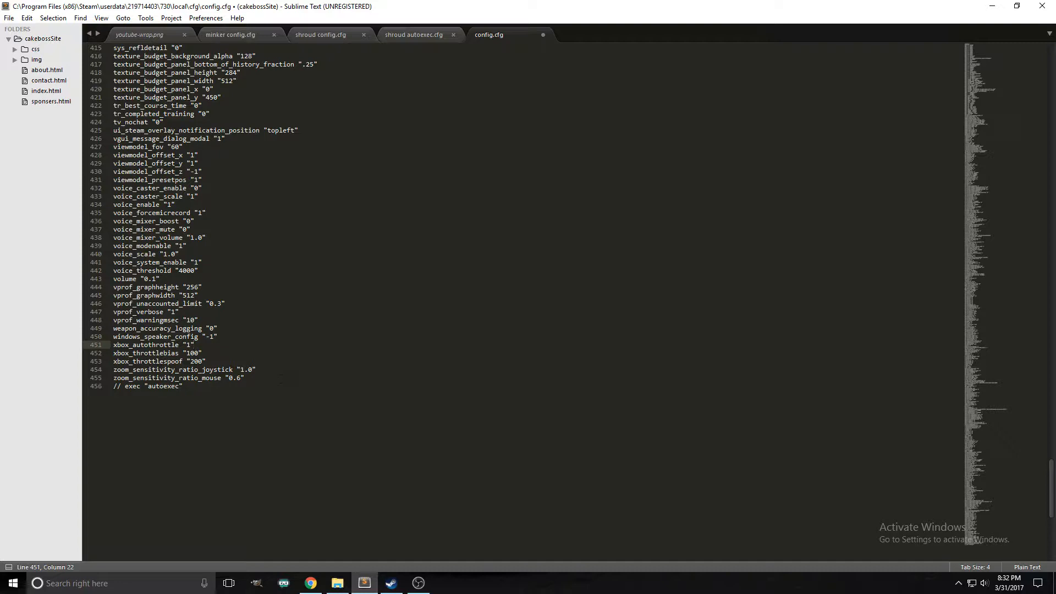
Remove the // from the exec "autoexec" line and put it back in front
drag(114, 386, 118, 387)
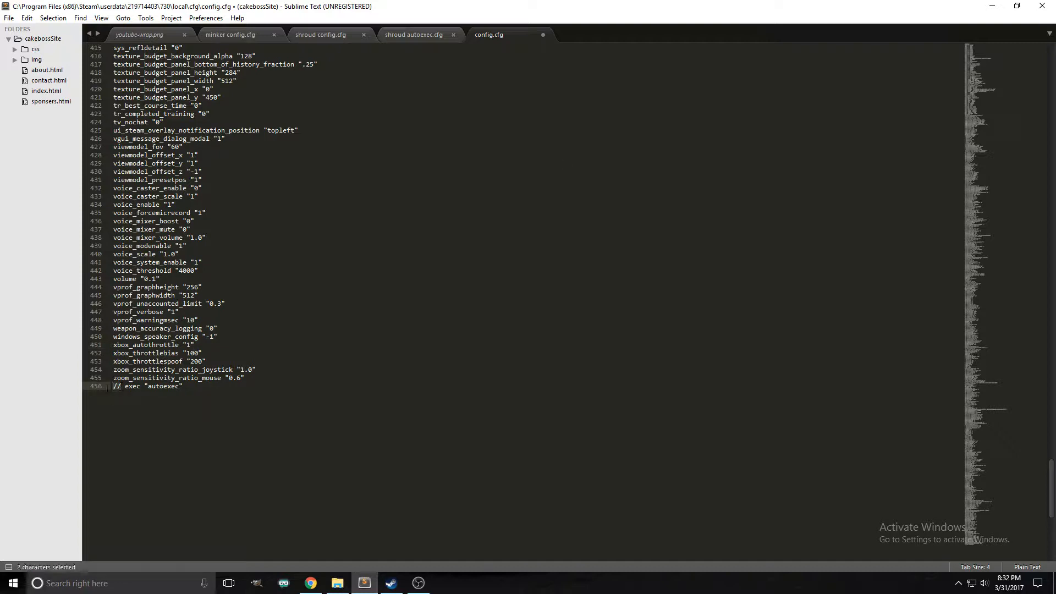
key(Delete)
key(Delete)
key(Delete)
text(//)
Create a new file and copy the entire contents of shroud autoexec.cfg into it
click(9, 18)
click(32, 30)
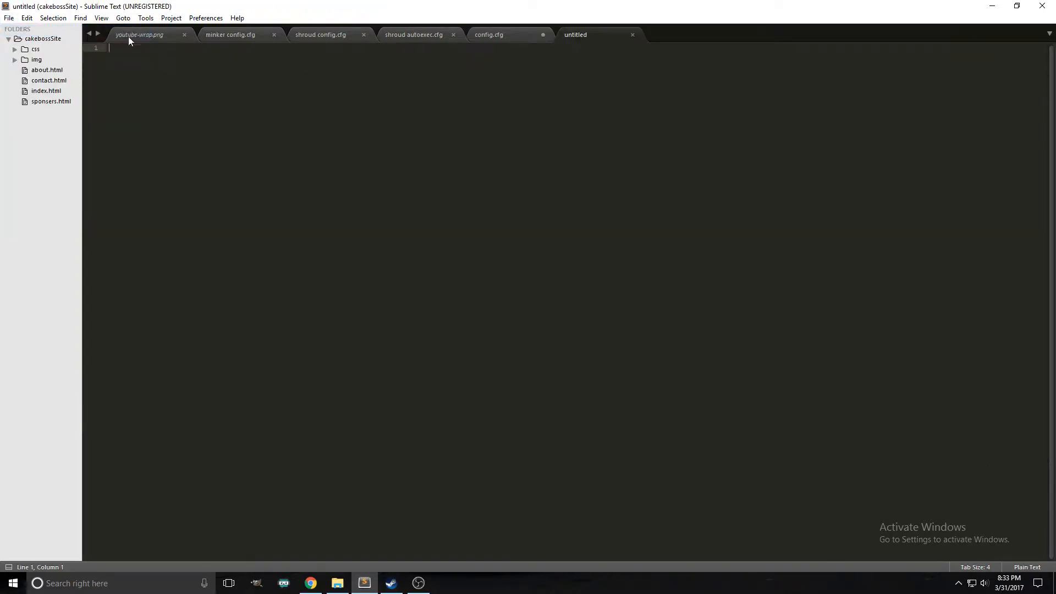
click(430, 34)
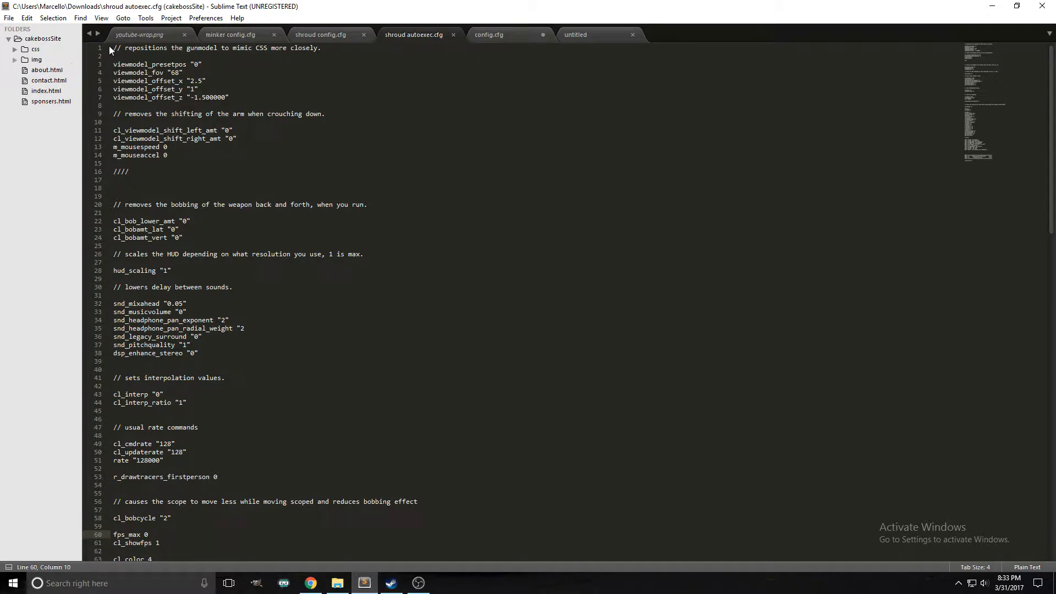
drag(109, 46, 263, 564)
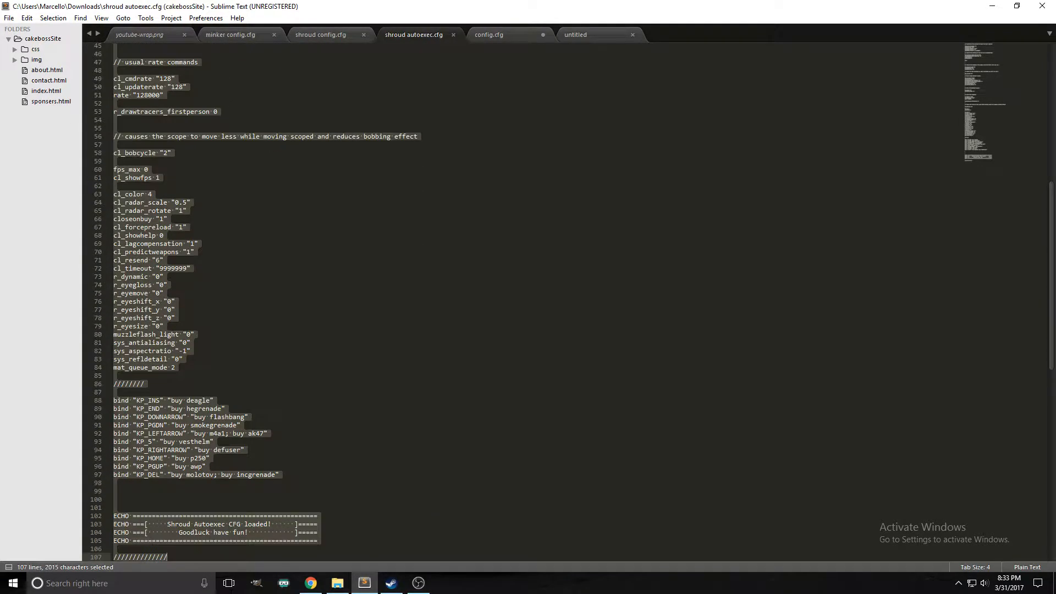
key(ctrl+c)
click(594, 39)
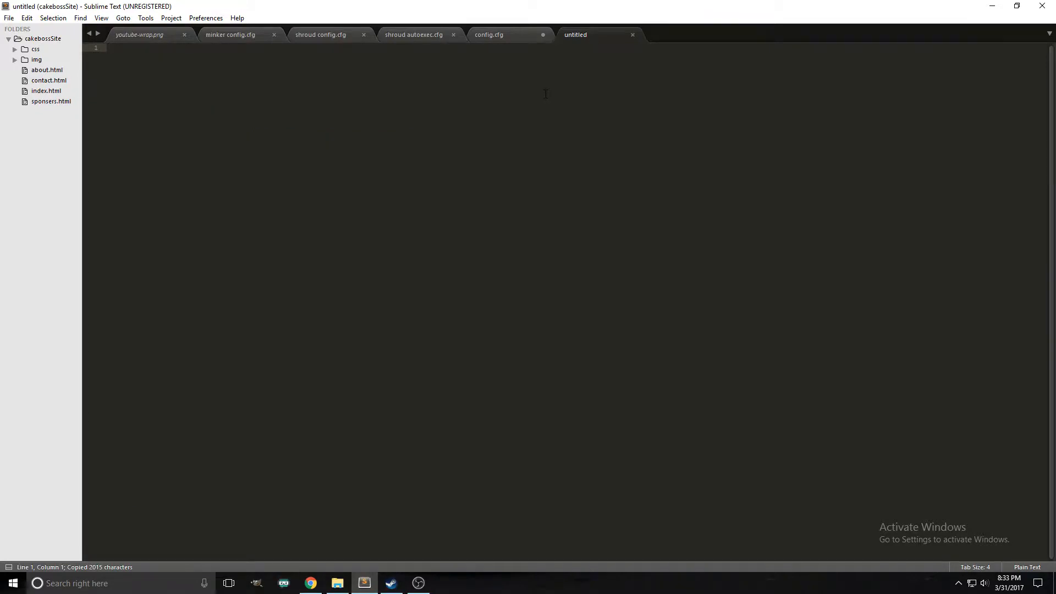
key(ctrl+v)
scroll(397, 223, up, 15)
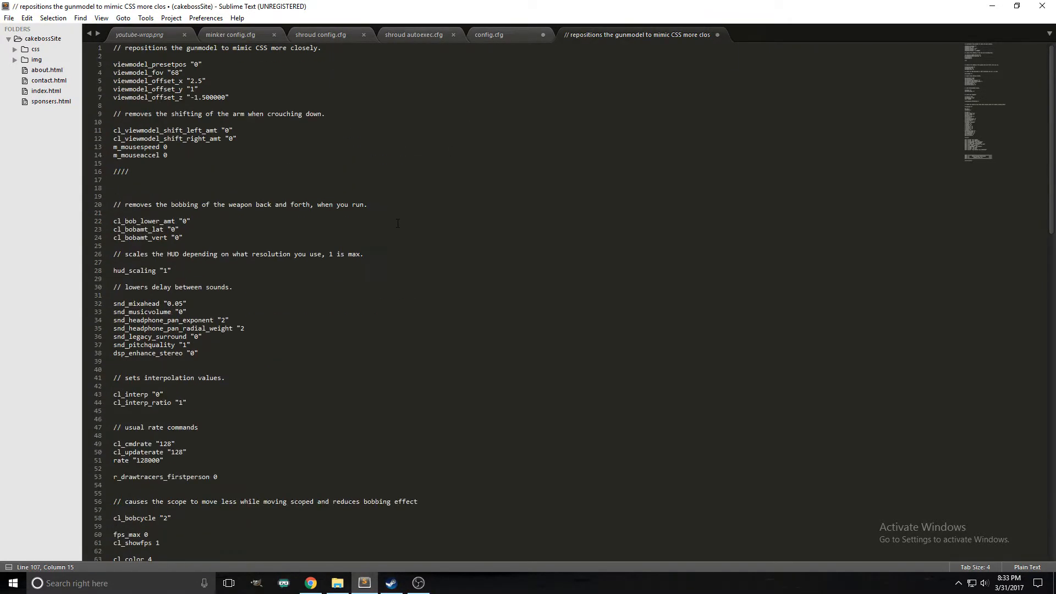
Comment out the five viewmodel lines, from viewmodel_presetpos to viewmodel_offset_z, in the new file with //
click(113, 66)
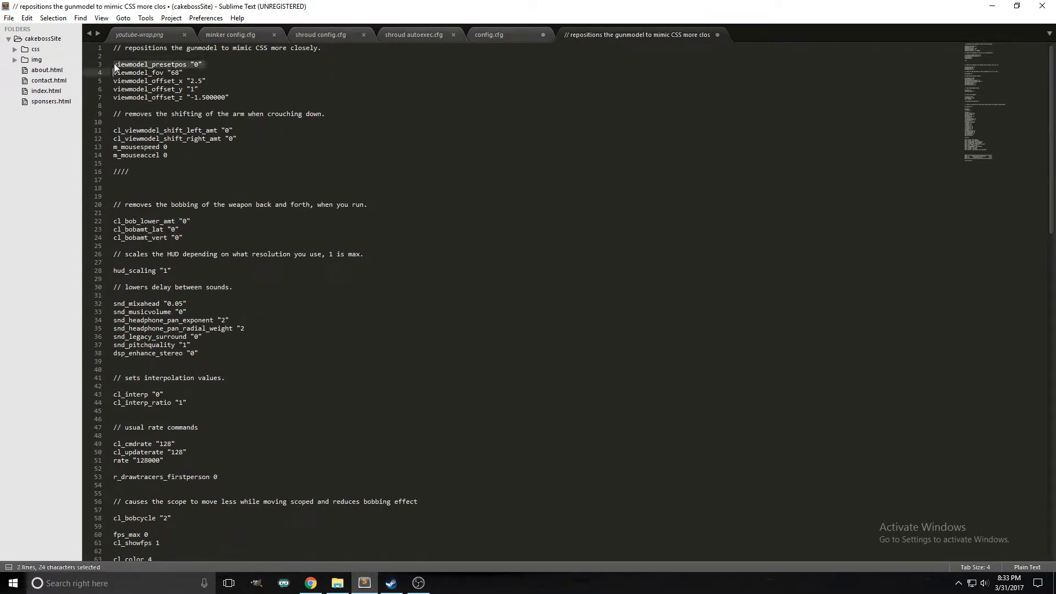
text(//)
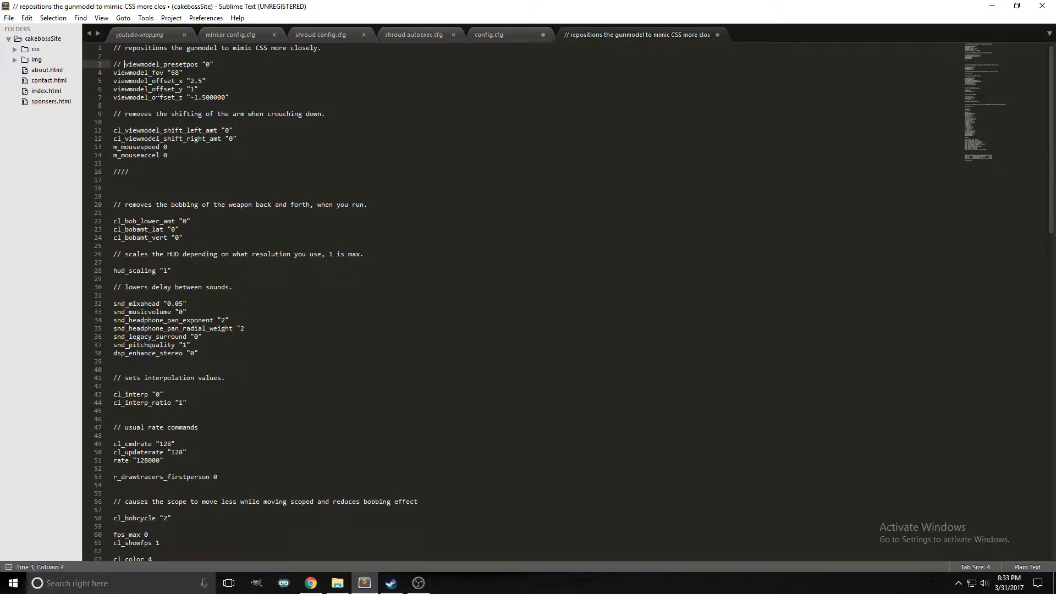
key(Left)
key(Down)
text(//)
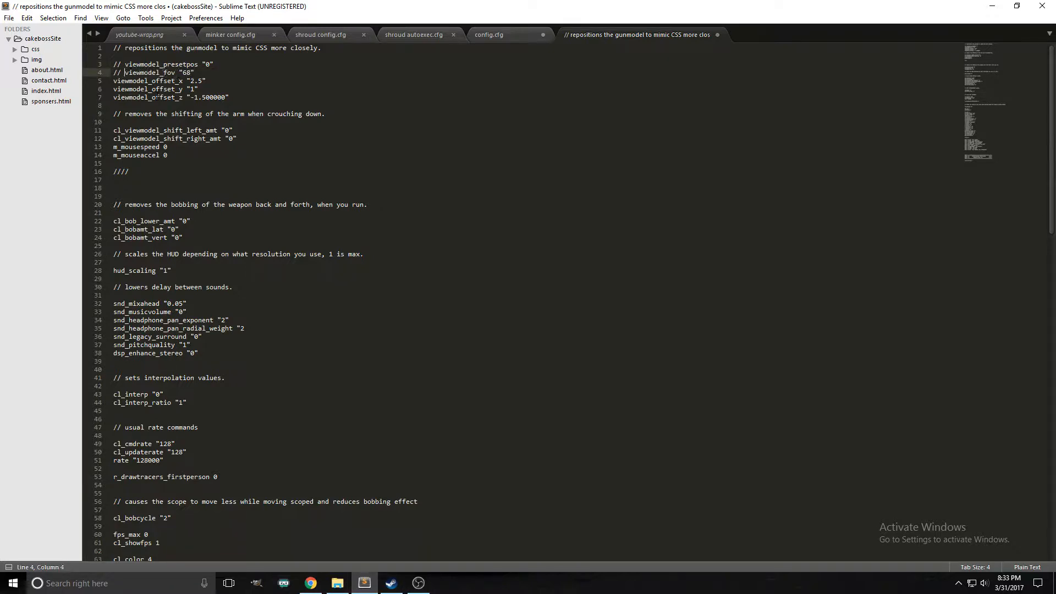
key(Left)
key(Down)
text(//)
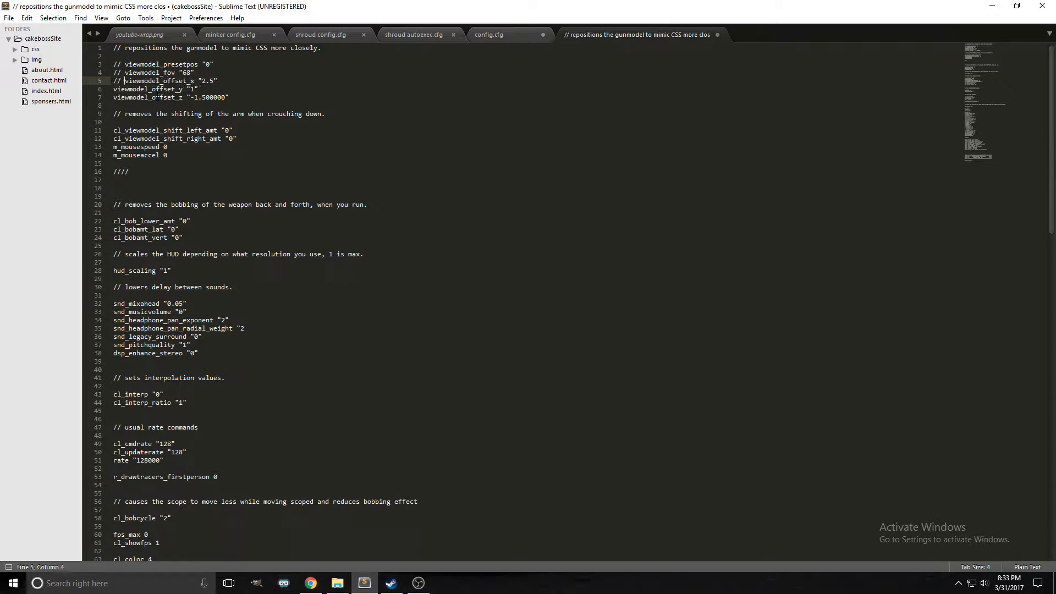
key(Left)
key(Down)
text(//)
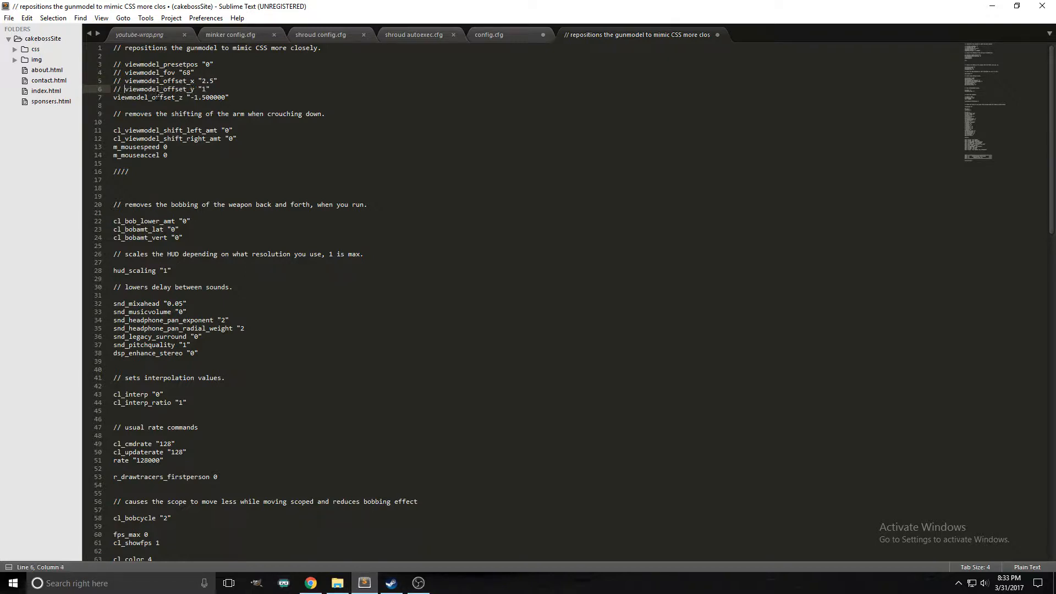
key(Left)
key(Left)
key(Down)
text(//)
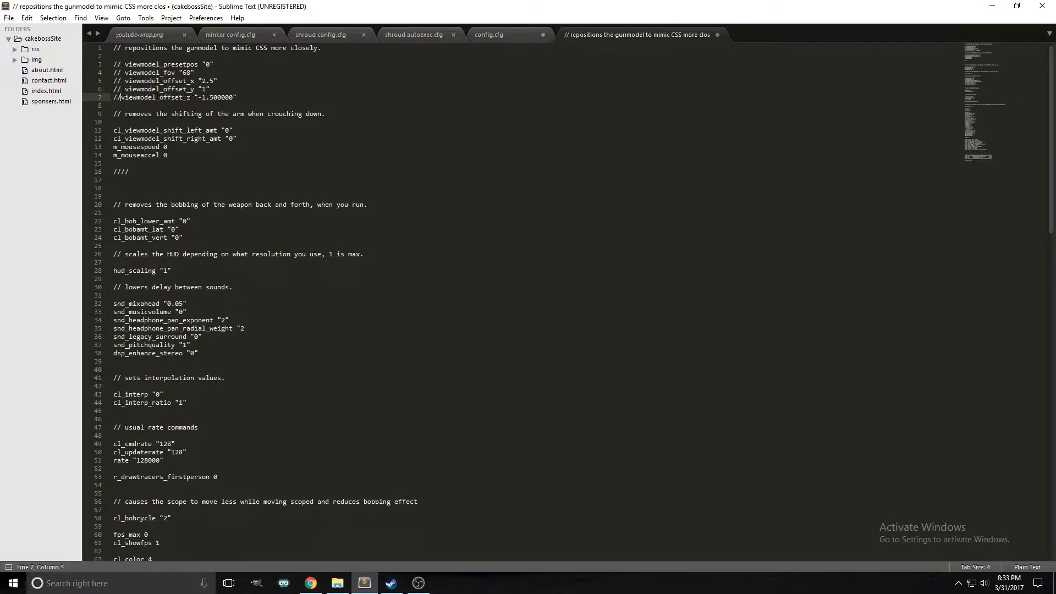
Examine the arm-shifting, weapon-bobbing, sound-delay and interpolation commands in the new file
scroll(139, 100, down, 1)
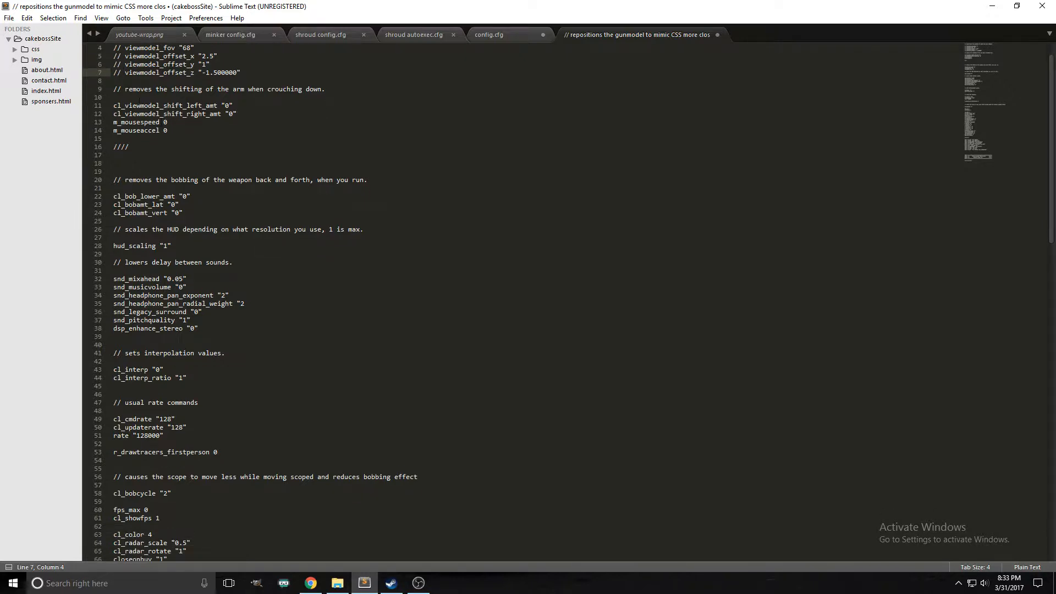
drag(123, 89, 315, 91)
click(315, 94)
drag(154, 180, 312, 180)
click(179, 204)
scroll(215, 251, down, 2)
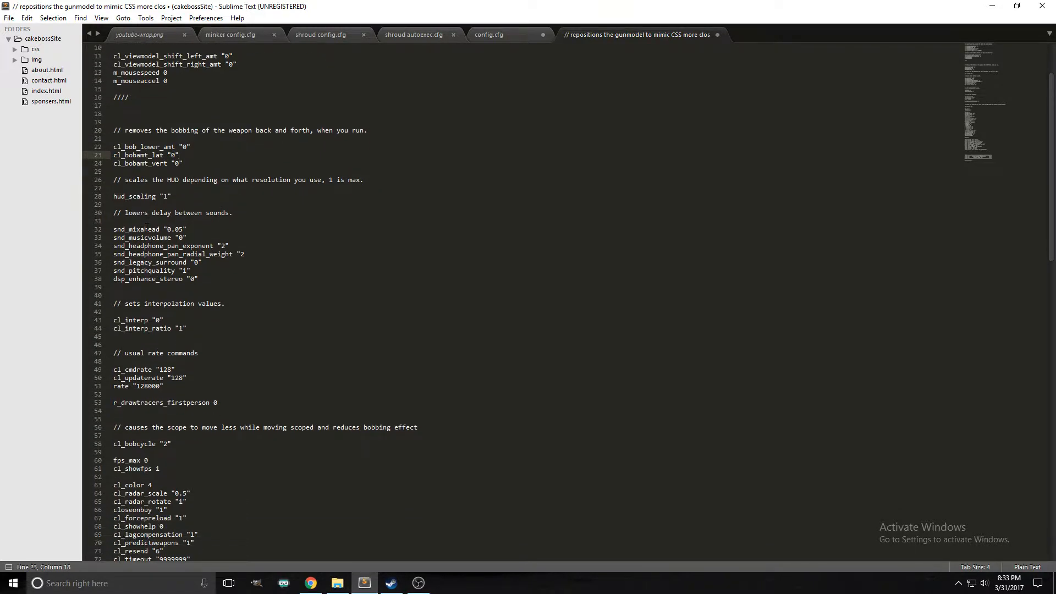
scroll(226, 228, down, 2)
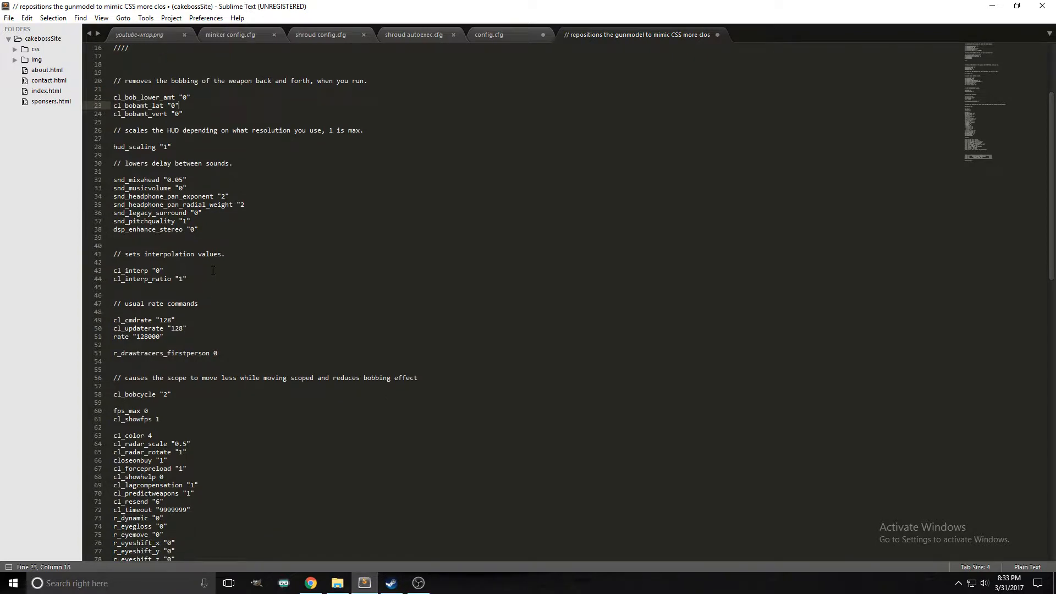
drag(122, 261, 193, 288)
click(194, 288)
drag(200, 229, 117, 174)
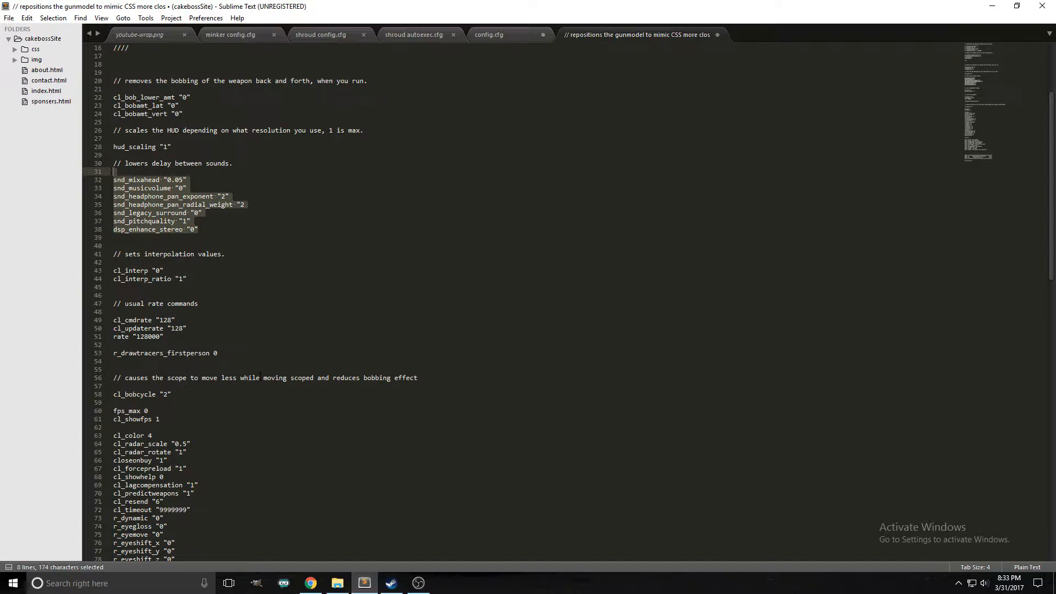
scroll(260, 374, down, 1)
click(159, 361)
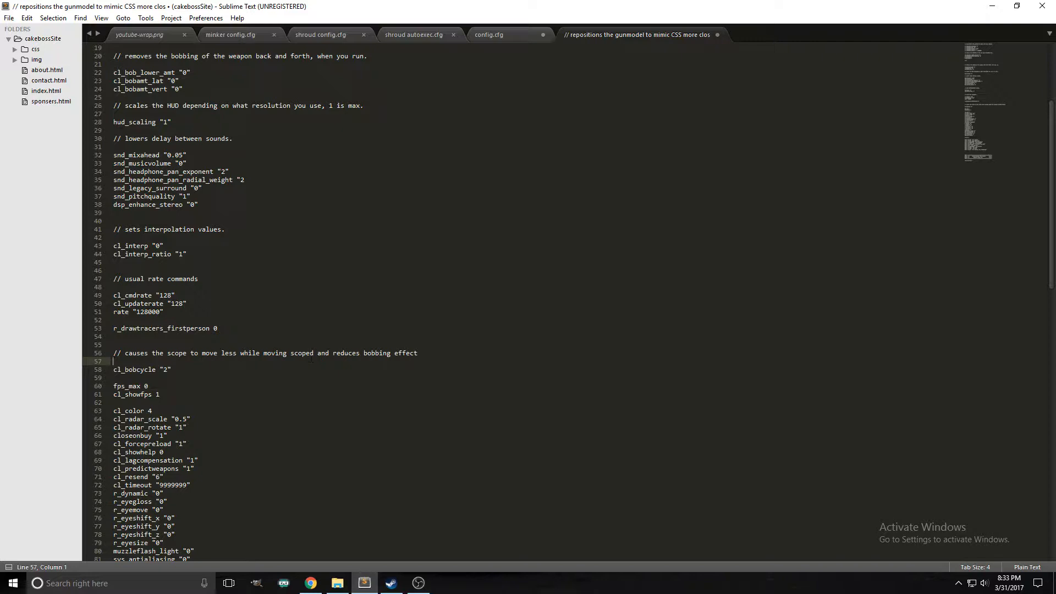
Examine the fps_max and cl_showfps commands in the new file
scroll(269, 434, down, 2)
click(154, 345)
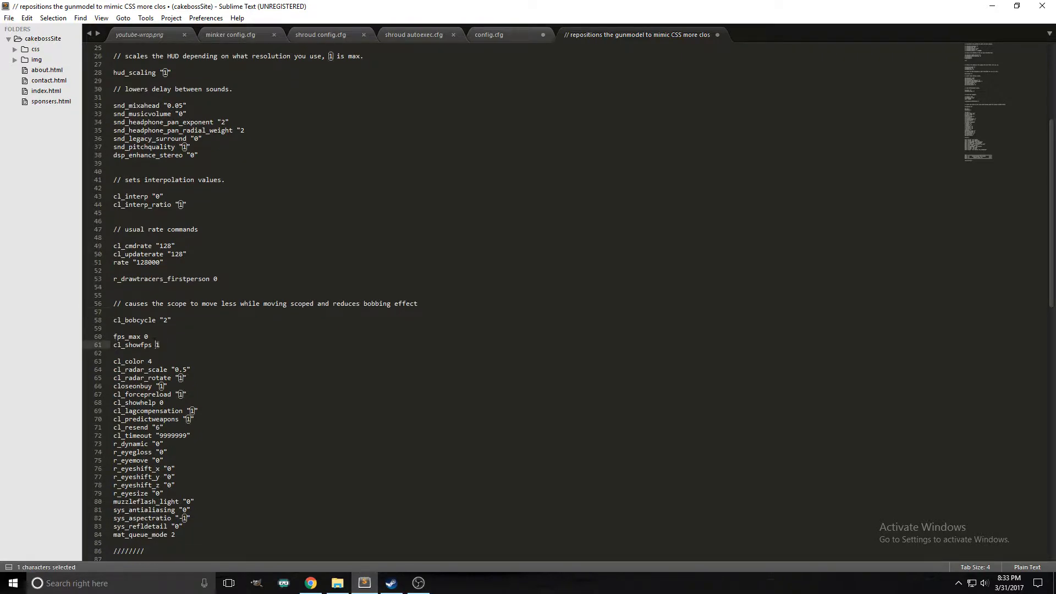
double_click(146, 336)
drag(146, 336, 114, 336)
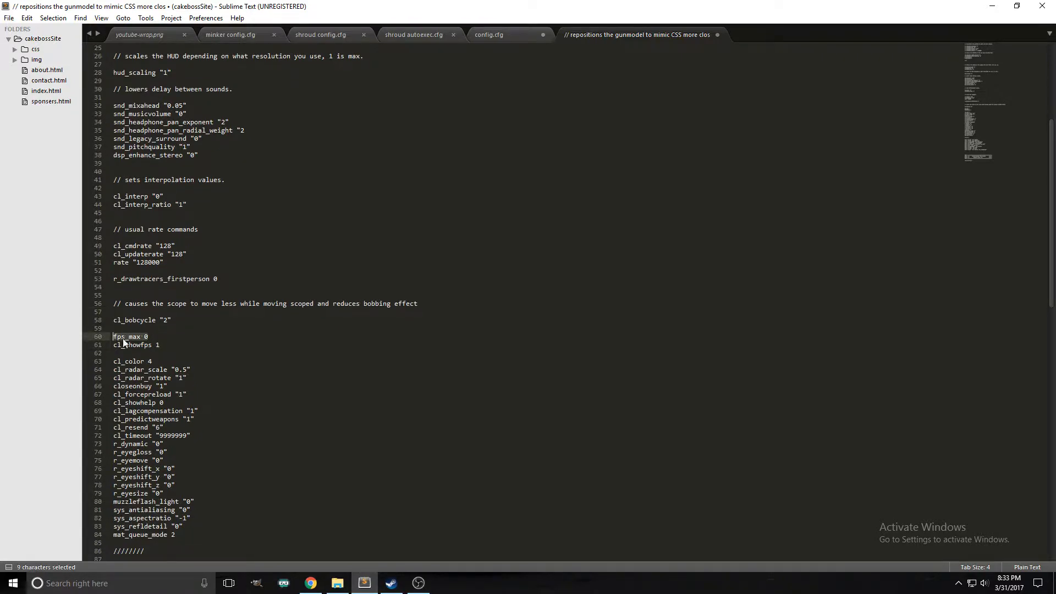
click(176, 335)
drag(164, 329, 113, 347)
click(163, 345)
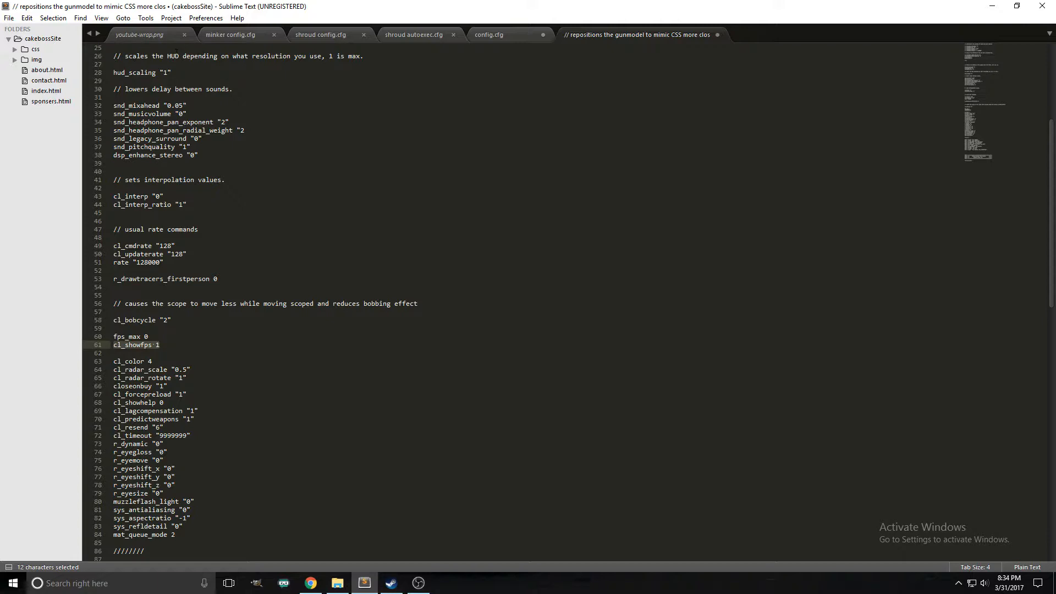
click(251, 385)
Examine the closeonbuy command and the remaining commands, keypad buy binds and ECHO lines down to the end of the new file
scroll(250, 381, down, 2)
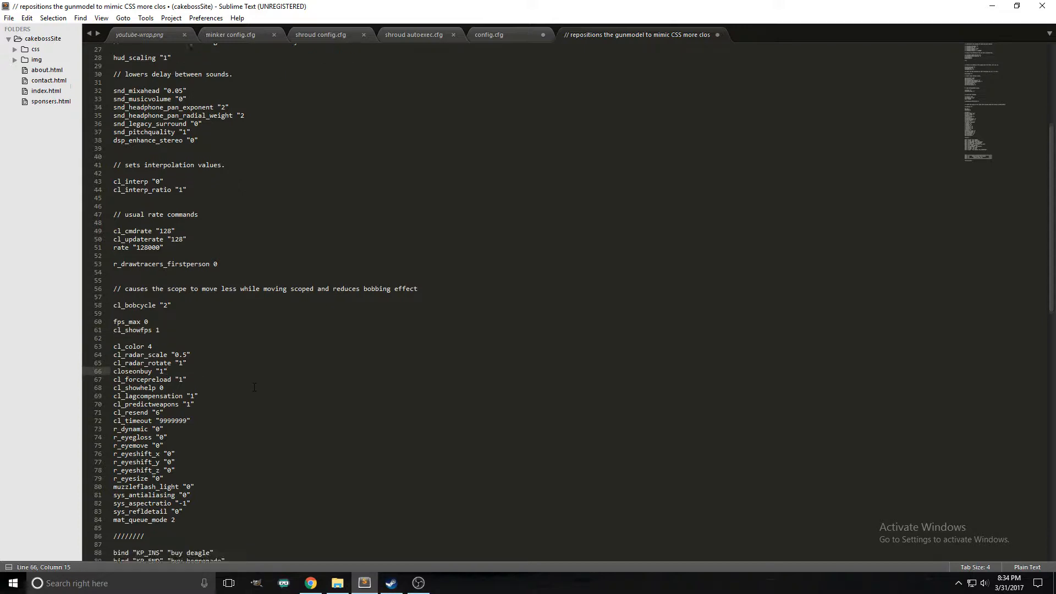
scroll(241, 357, down, 1)
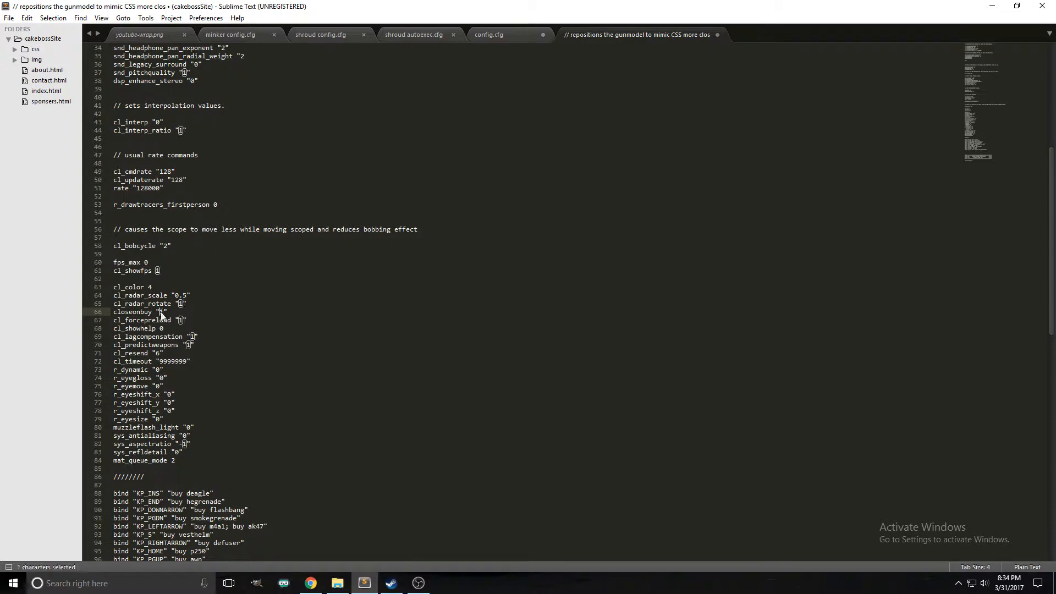
click(163, 320)
click(165, 312)
double_click(164, 313)
click(164, 312)
click(201, 345)
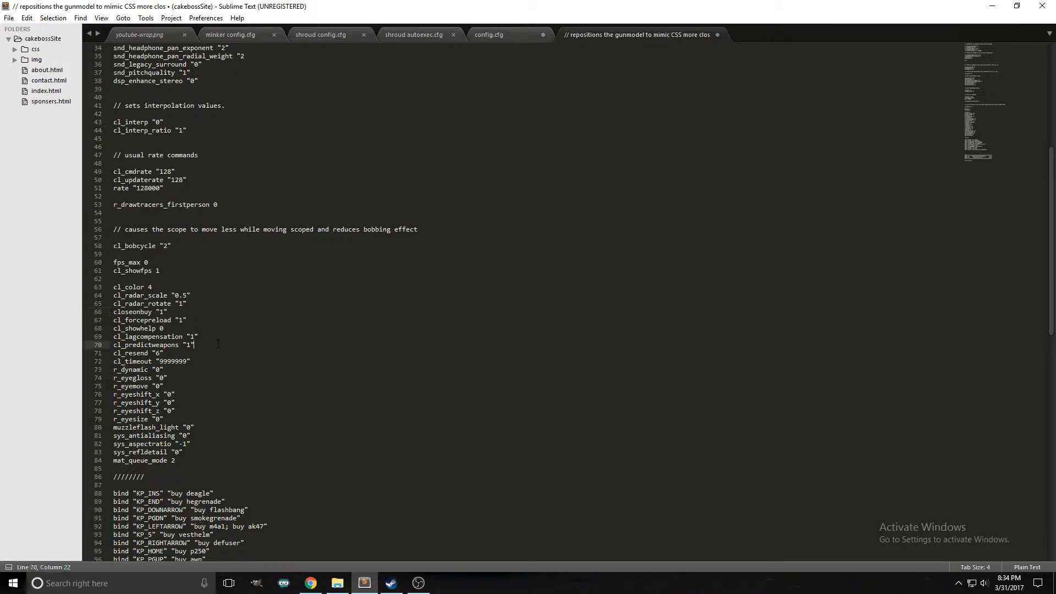
scroll(208, 385, down, 2)
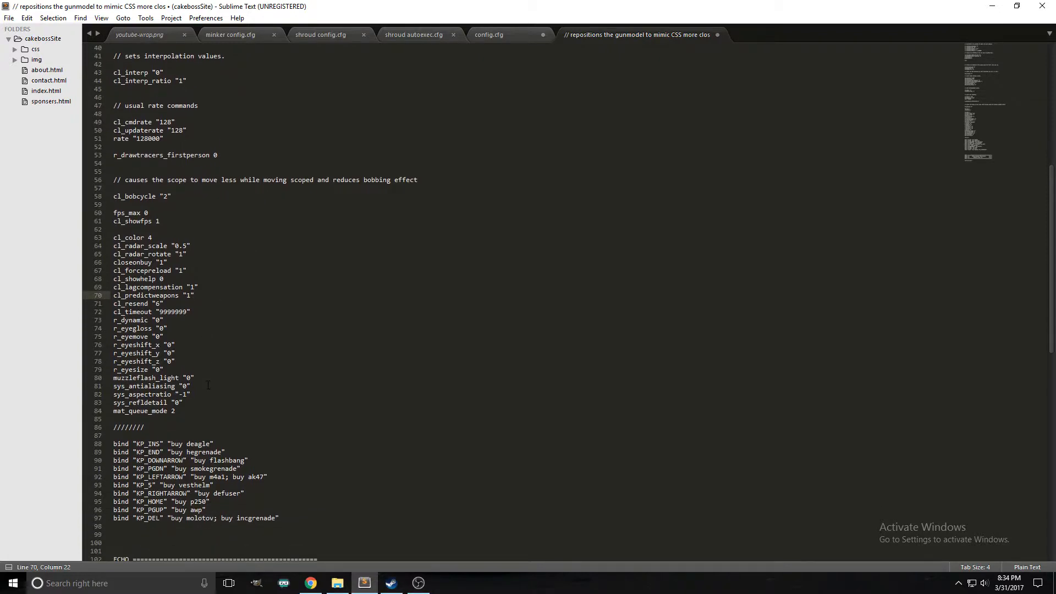
scroll(209, 329, down, 3)
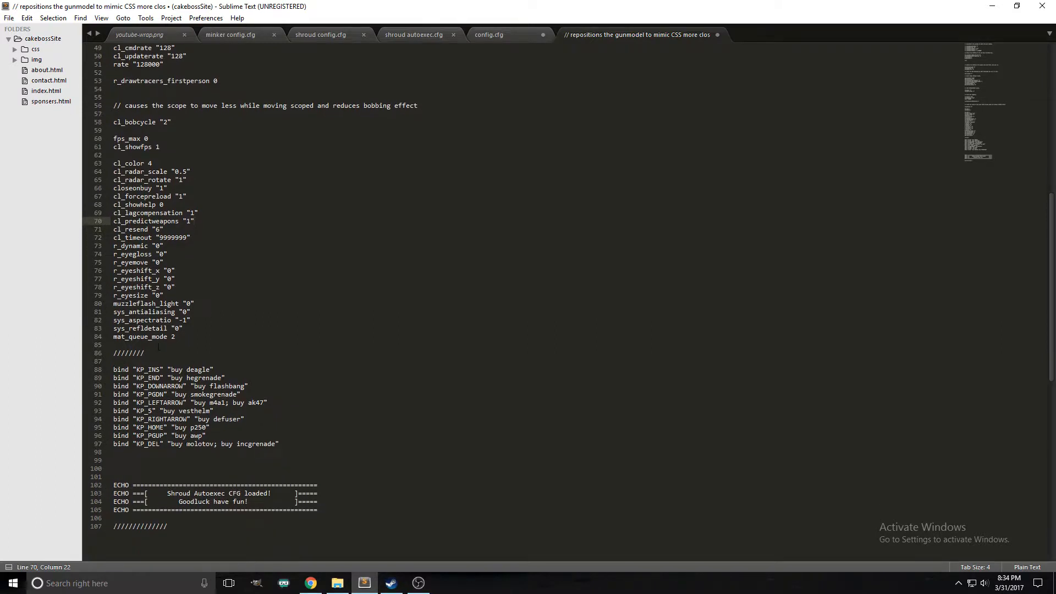
scroll(159, 347, down, 2)
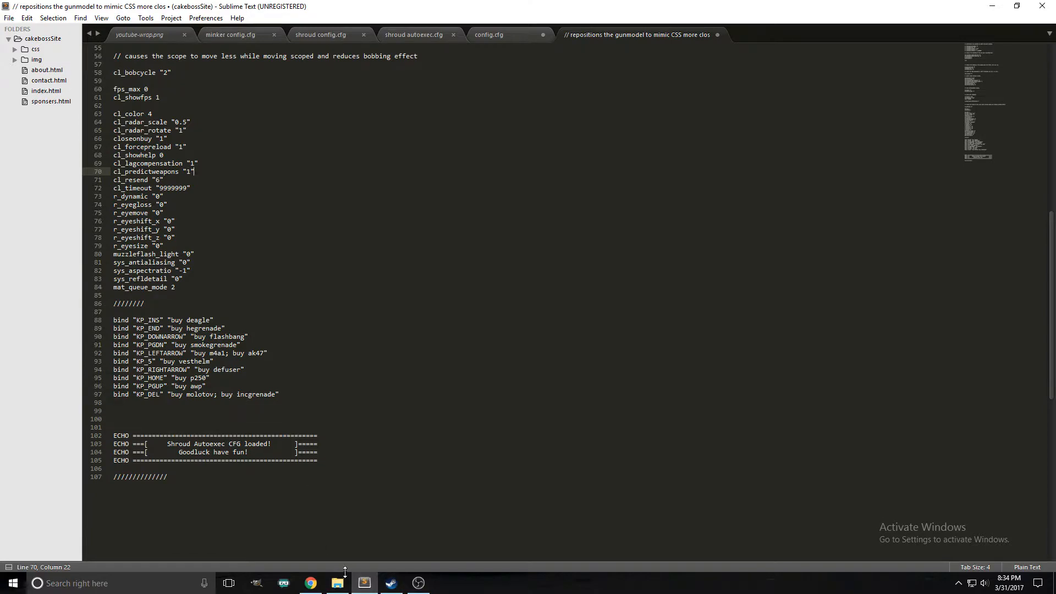
Switch to Chrome and copy the KP_MINUS and KP_PLUS cl_radar_scale bind lines from the Reddit comment
click(318, 587)
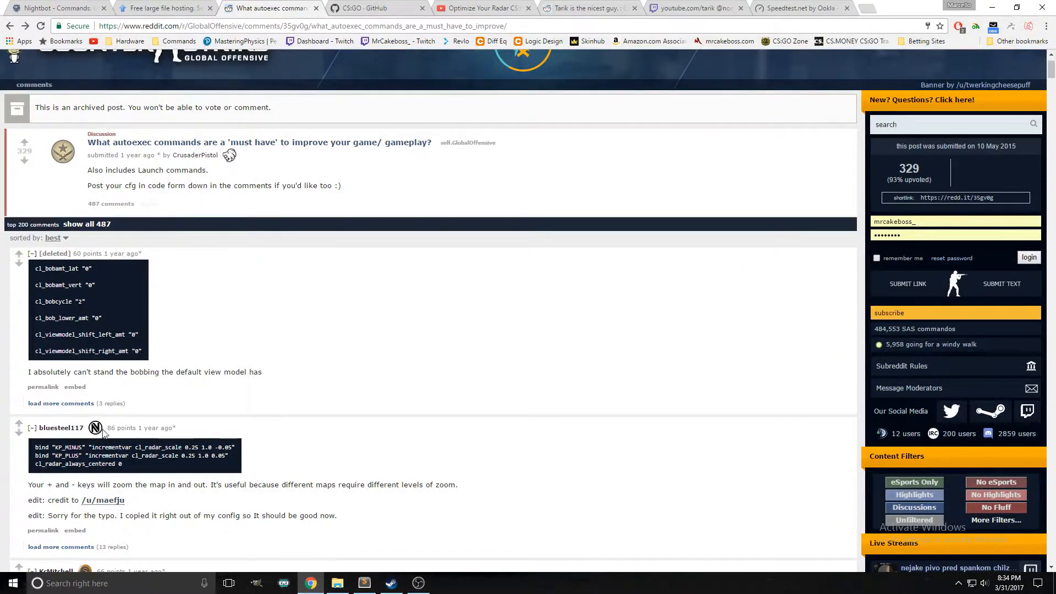
drag(231, 456, 35, 448)
right_click(82, 451)
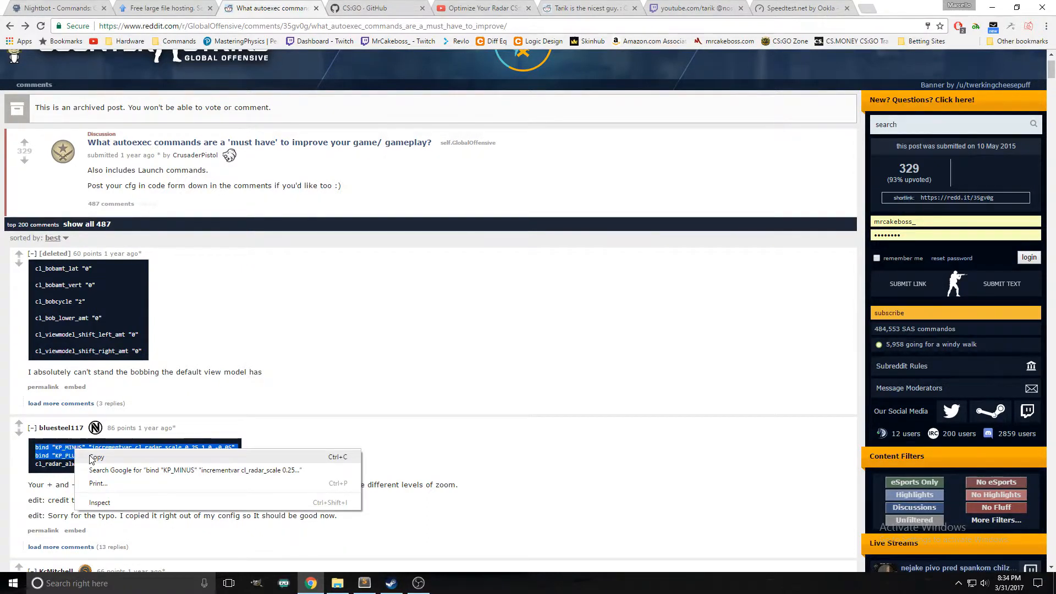
click(94, 459)
Switch back to Sublime Text and paste the two copied radar binds on their own lines below the KP_DEL bind
mouse_move(371, 588)
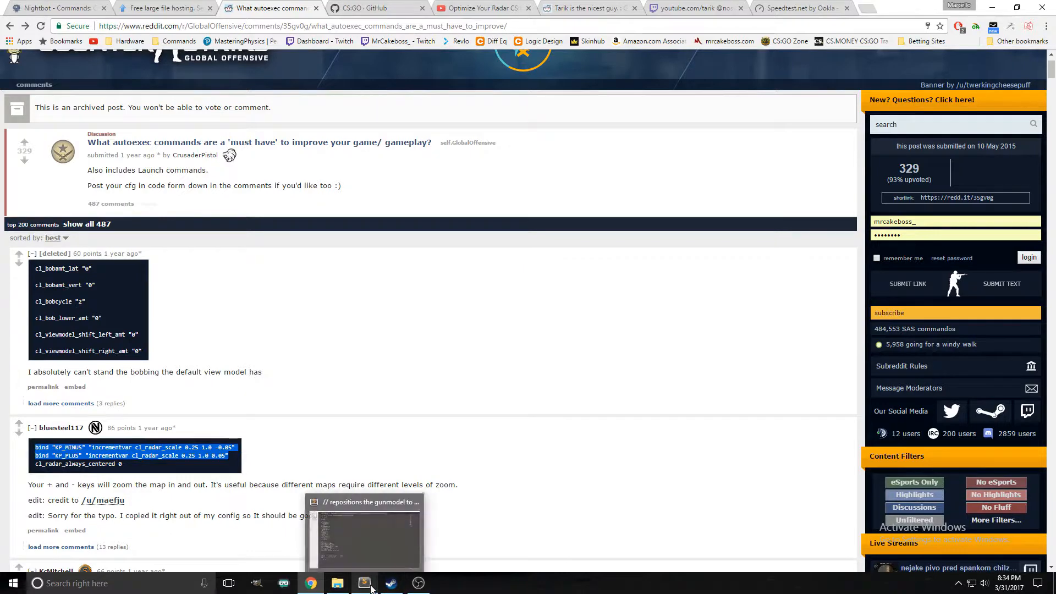
click(372, 545)
click(202, 460)
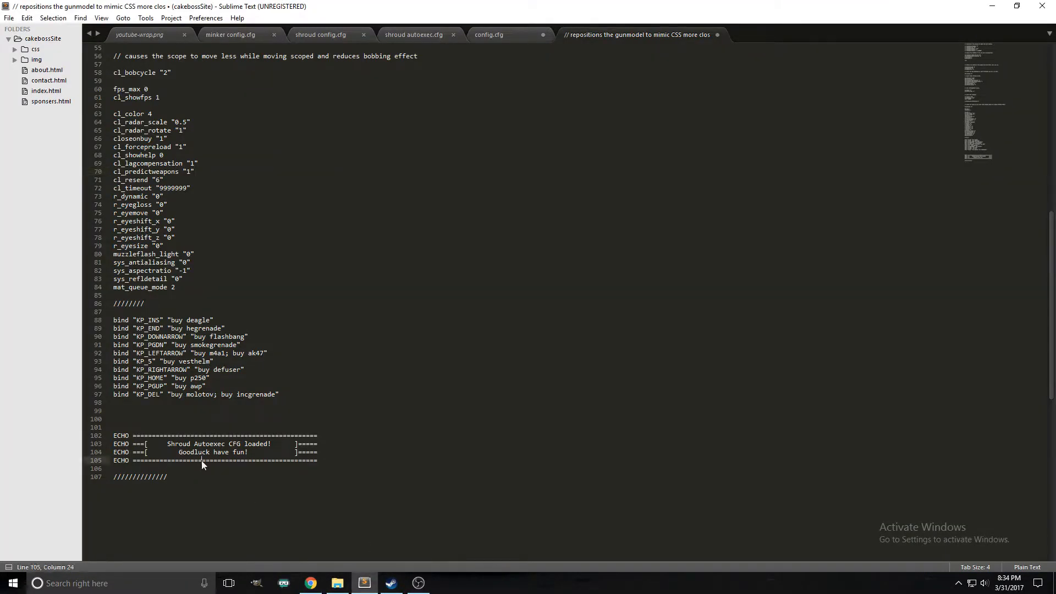
key(Up)
key(Up)
key(Up)
key(Up)
click(307, 396)
key(ctrl+v)
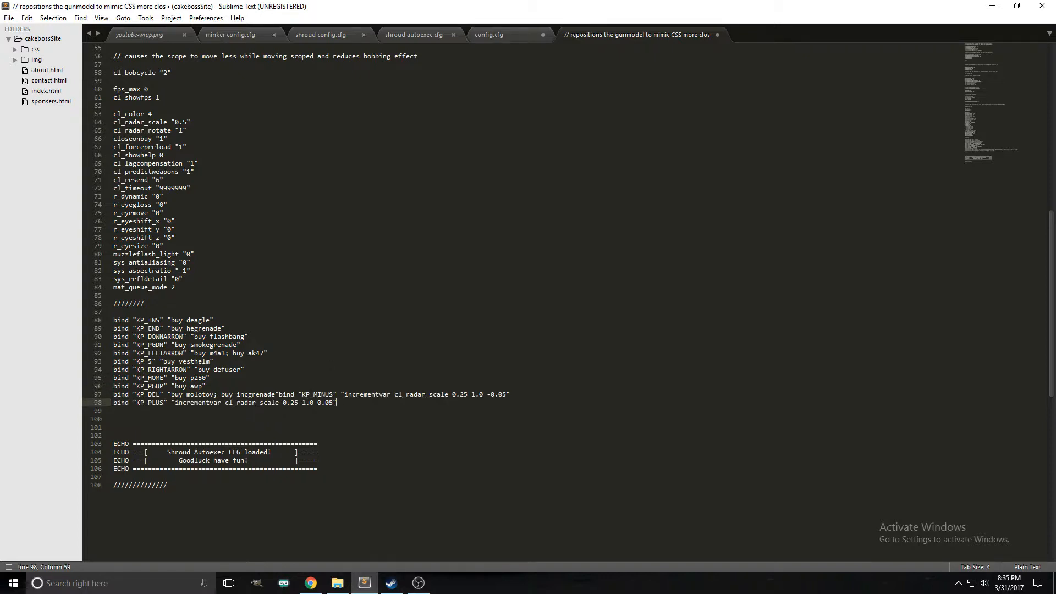
key(ctrl+z)
key(ctrl+v)
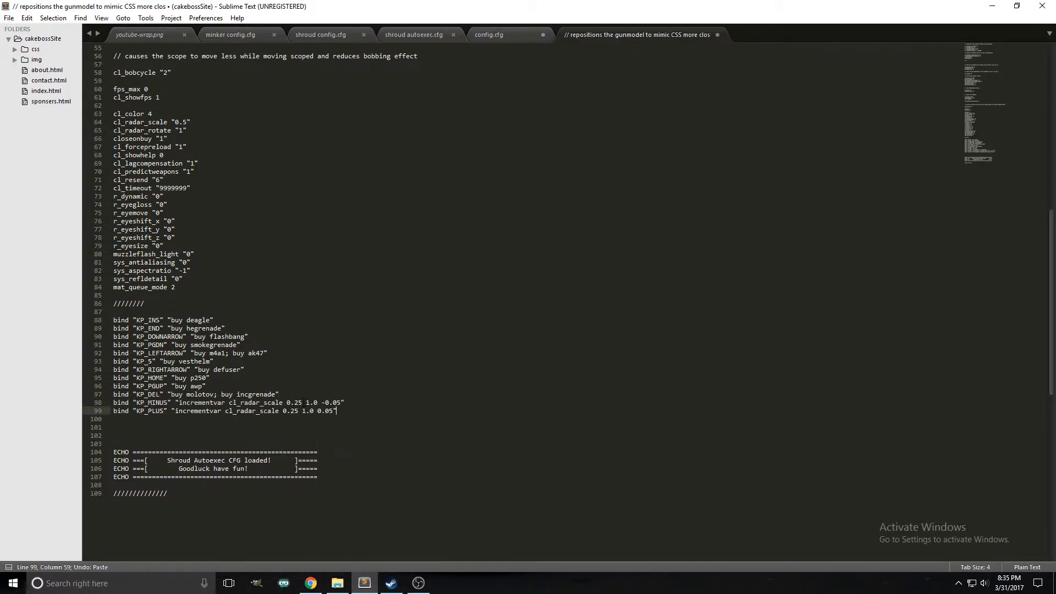
scroll(312, 334, up, 1)
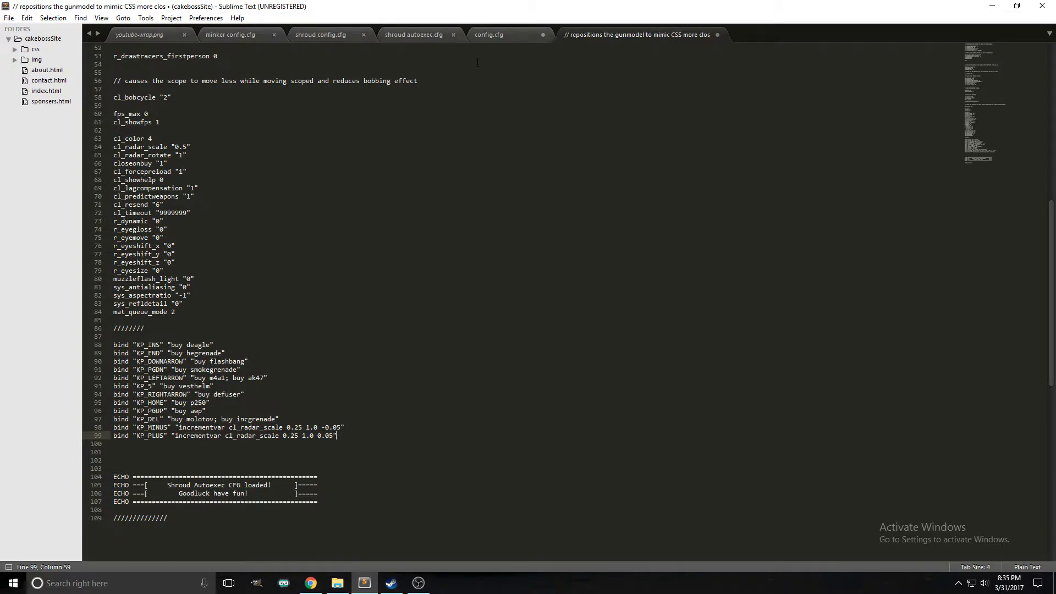
Switch to Chrome and copy the five commands under "My Radar settings" from the description of the Optimize Your Radar CS:GO video
mouse_move(312, 587)
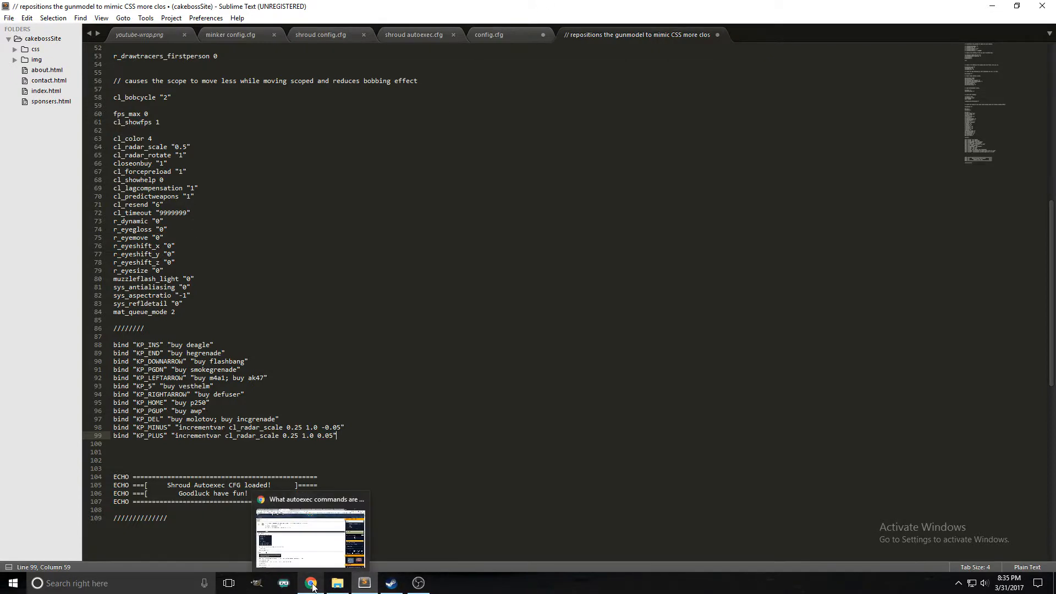
click(314, 550)
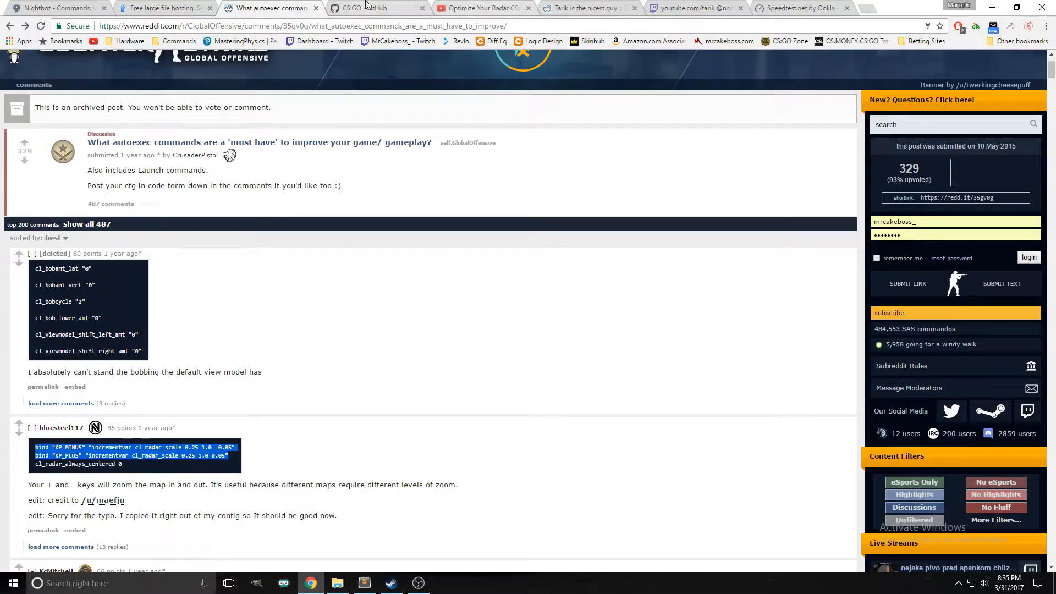
click(479, 8)
scroll(152, 290, up, 6)
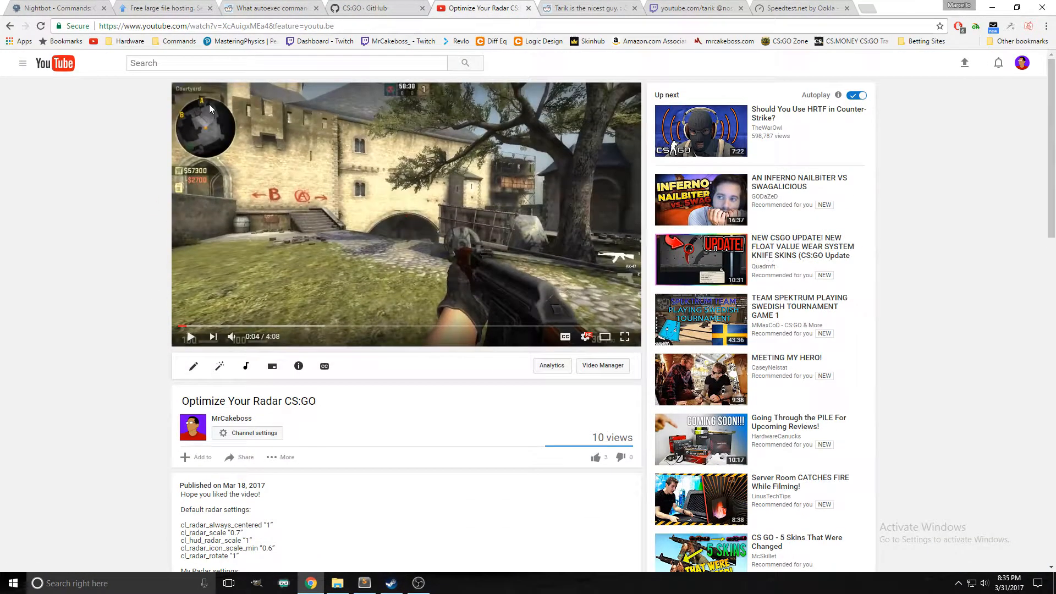
scroll(191, 373, down, 1)
scroll(191, 373, down, 5)
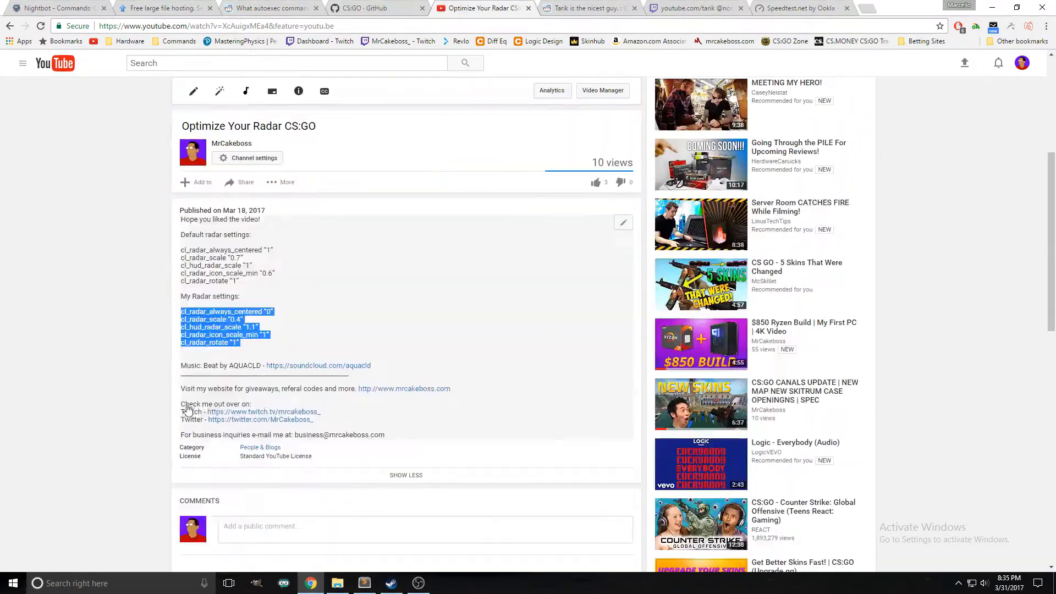
right_click(213, 317)
click(243, 329)
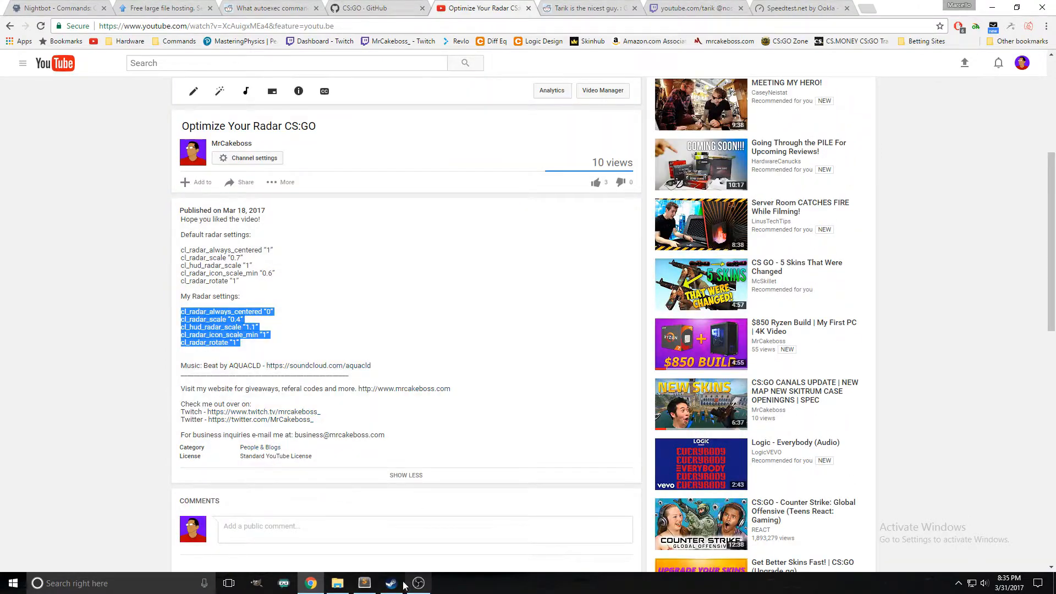
Return to Sublime Text and add a "// Radar Settings" comment, surrounded by blank lines, below mat_queue_mode 2 in the new file
click(364, 583)
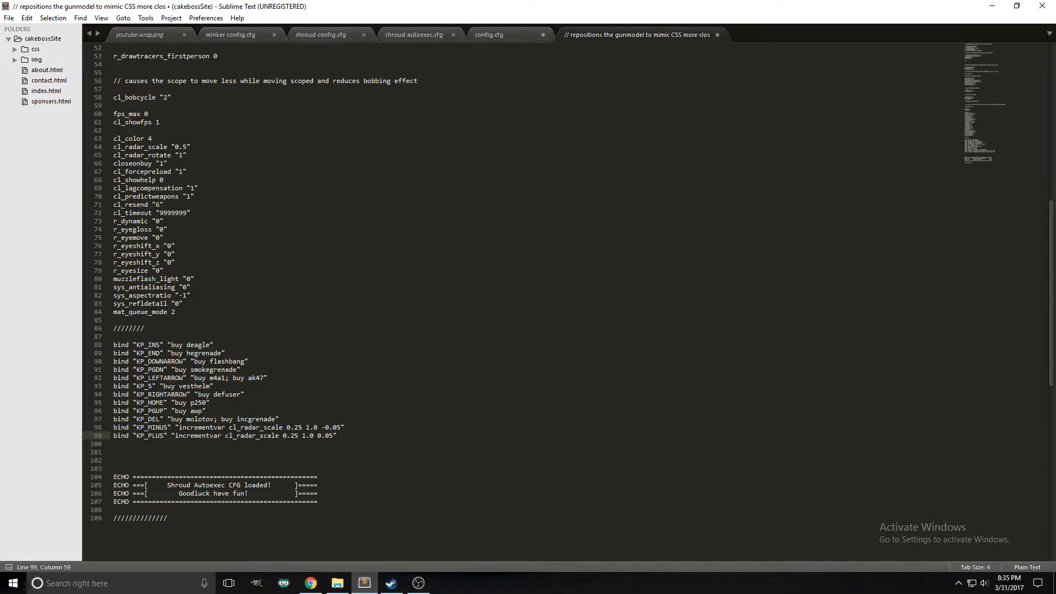
click(247, 311)
drag(412, 443, 416, 436)
click(210, 318)
key(Return)
key(Return)
key(Return)
key(Return)
key(Return)
key(Up)
key(Up)
key(Up)
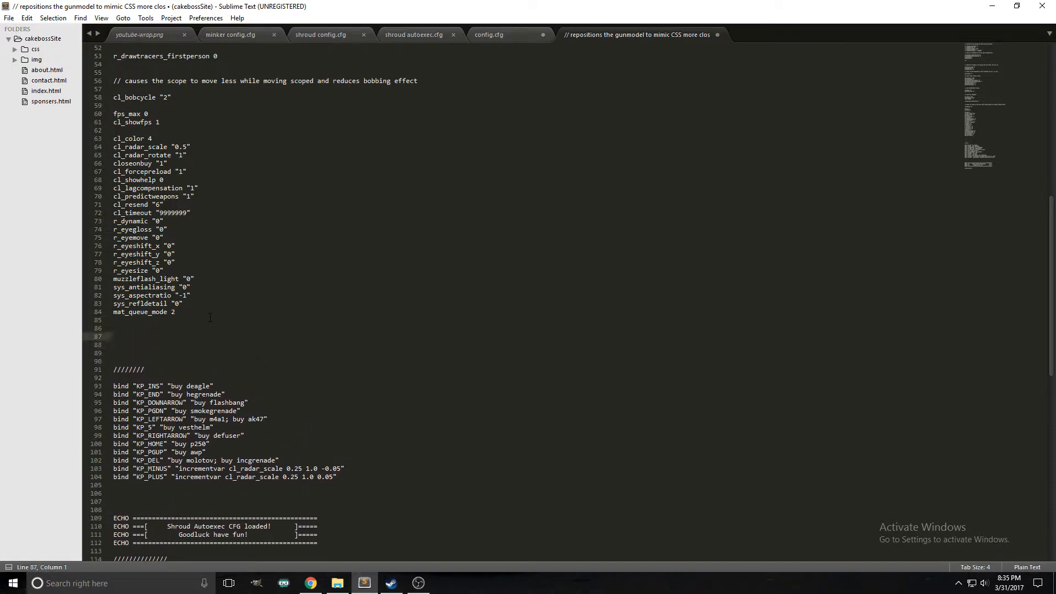
text(// Radar Settings)
key(Return)
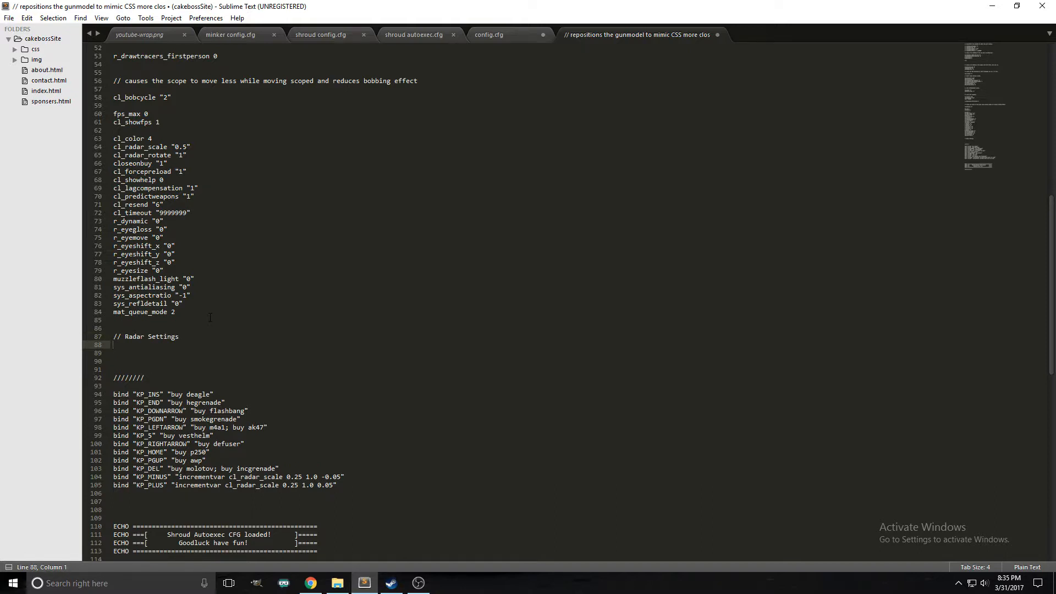
Paste the copied radar commands, from cl_radar_always_centered to cl_radar_rotate, directly under the "// Radar Settings" comment
key(ctrl+v)
key(Down)
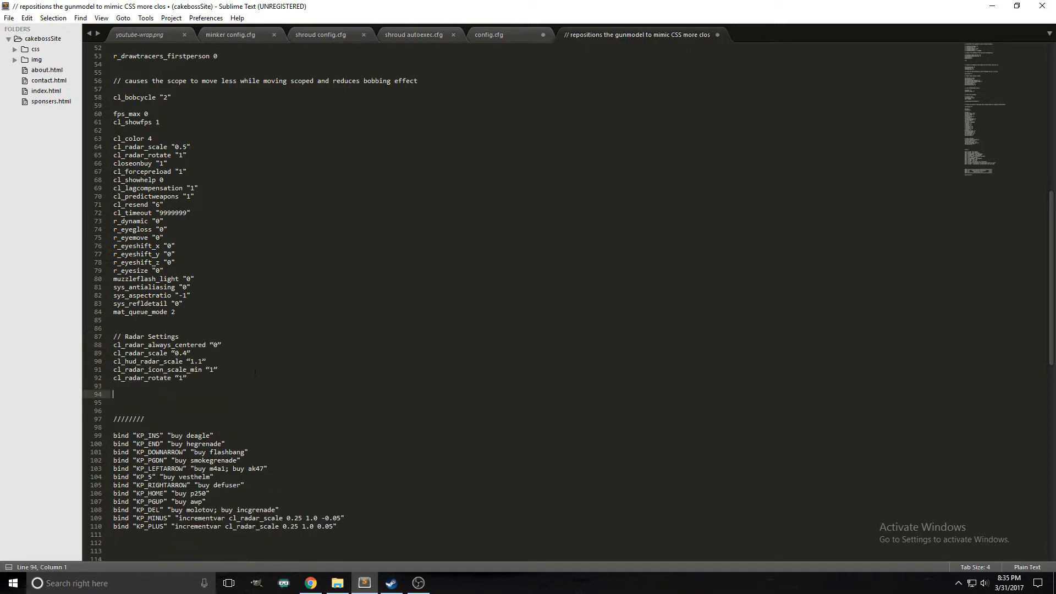
scroll(248, 363, up, 1)
scroll(247, 364, down, 1)
drag(270, 469, 175, 172)
click(175, 172)
click(503, 39)
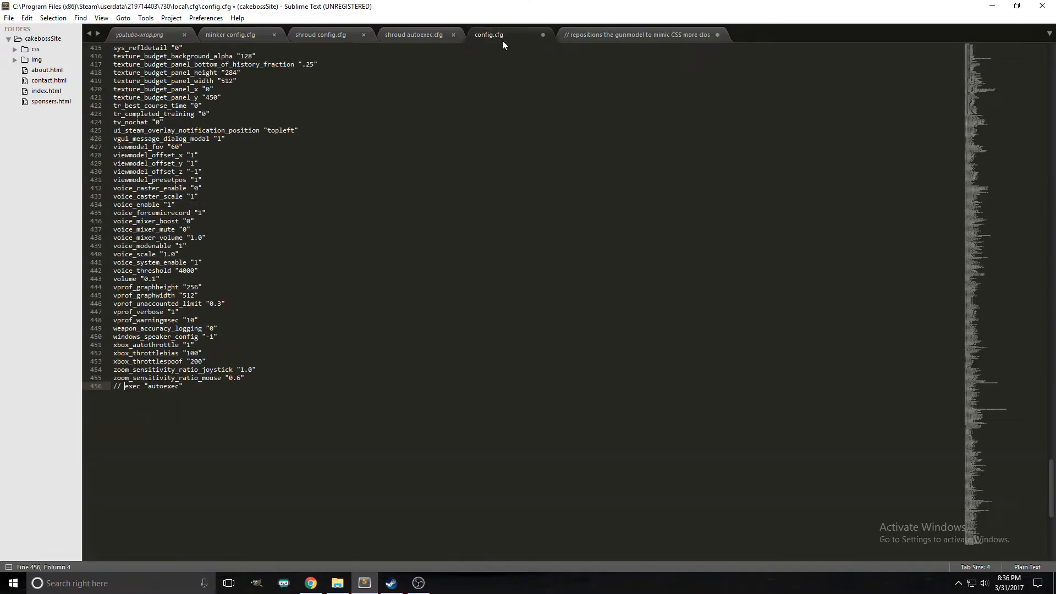
click(625, 42)
click(380, 386)
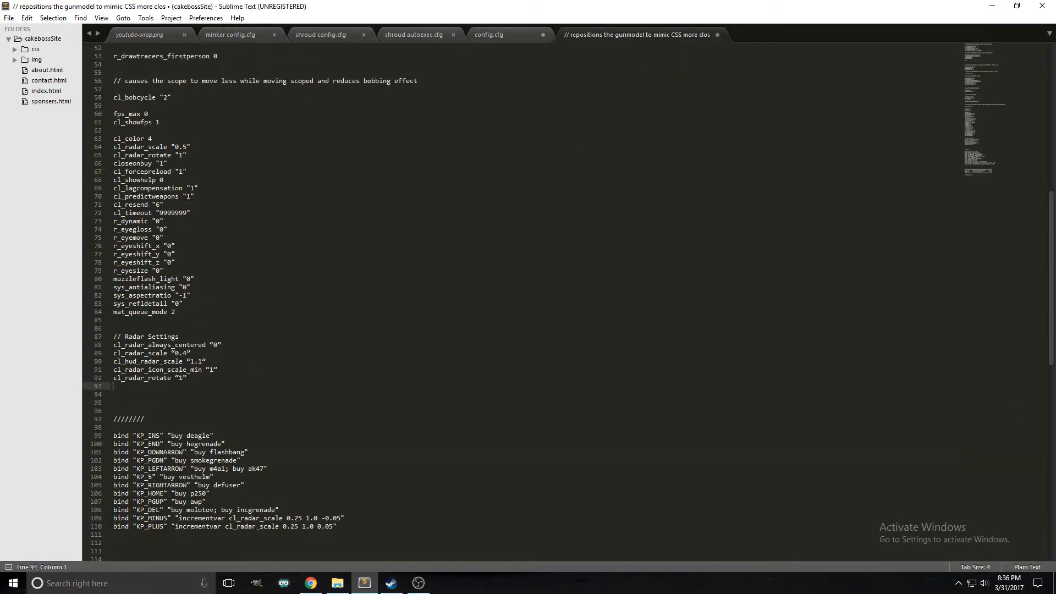
Replace Shroud with MrCakeboss in the ECHO loaded message and remove four surplus spaces to realign its closing bracket
scroll(347, 449, down, 2)
scroll(142, 431, down, 3)
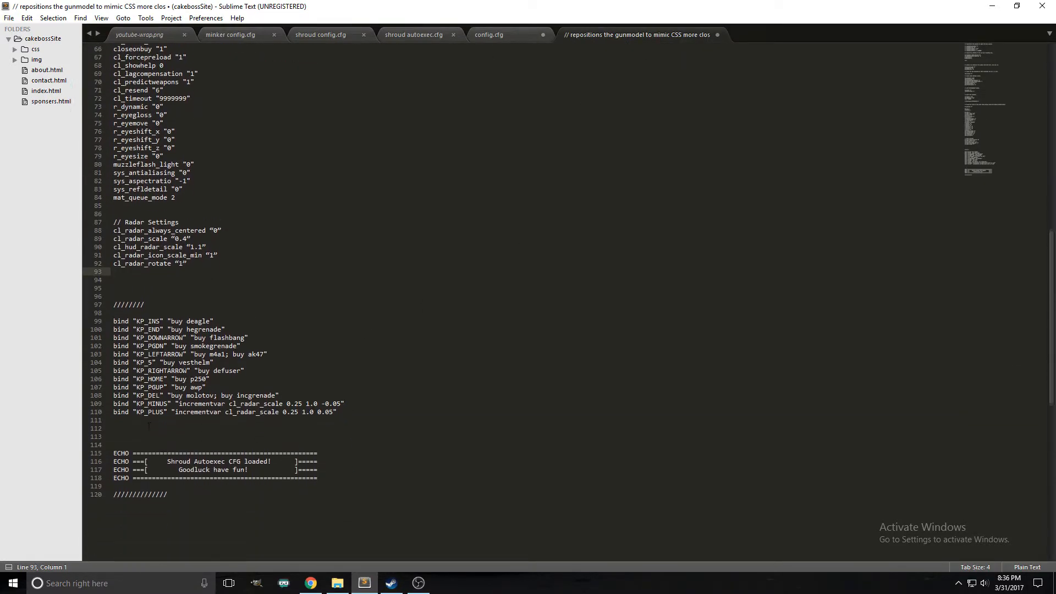
drag(190, 453, 166, 452)
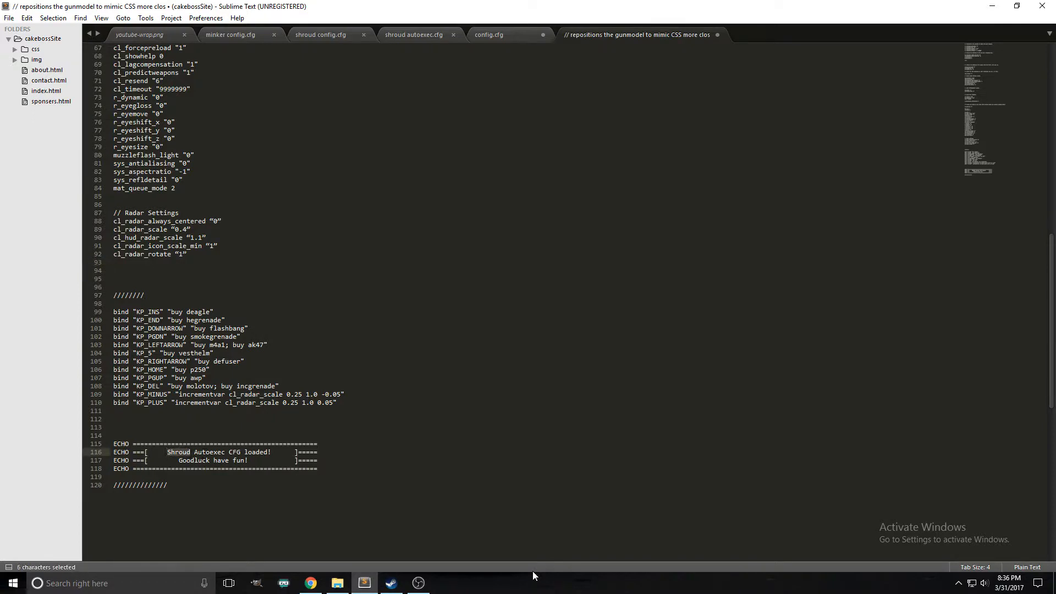
text(MrCakeboss)
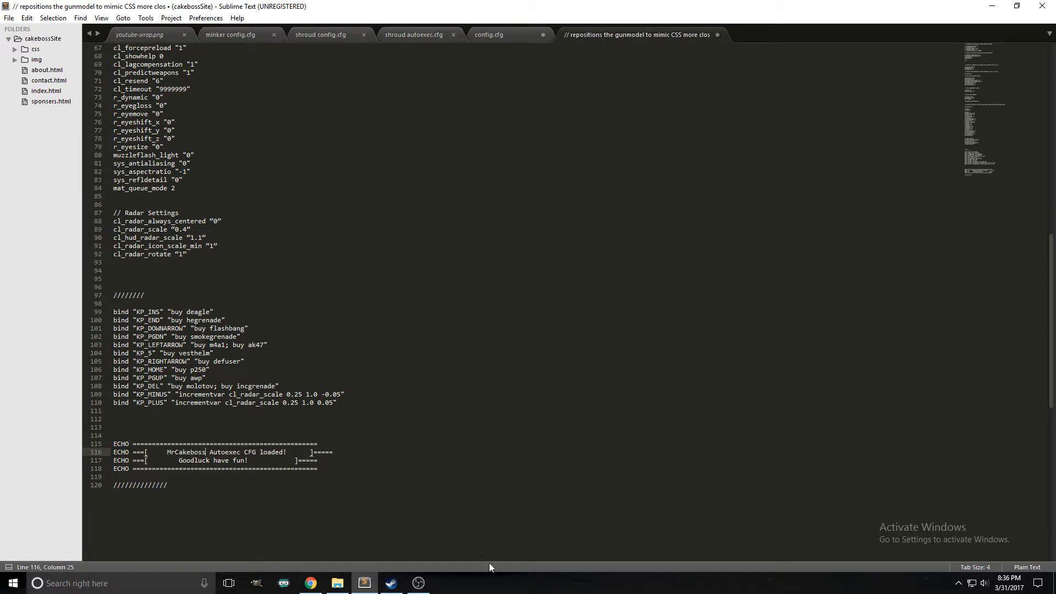
key(BackSpace)
key(BackSpace)
key(BackSpace)
key(BackSpace)
scroll(367, 484, up, 1)
click(367, 489)
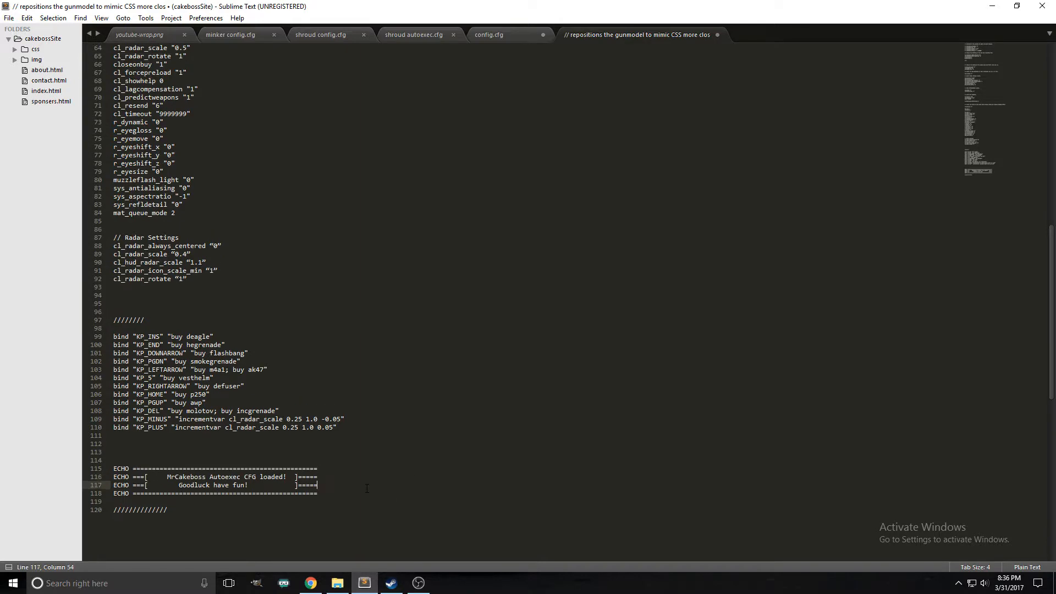
Look over the finished commands and save the new file as autoexec.cfg in the game's local cfg folder
scroll(388, 445, down, 1)
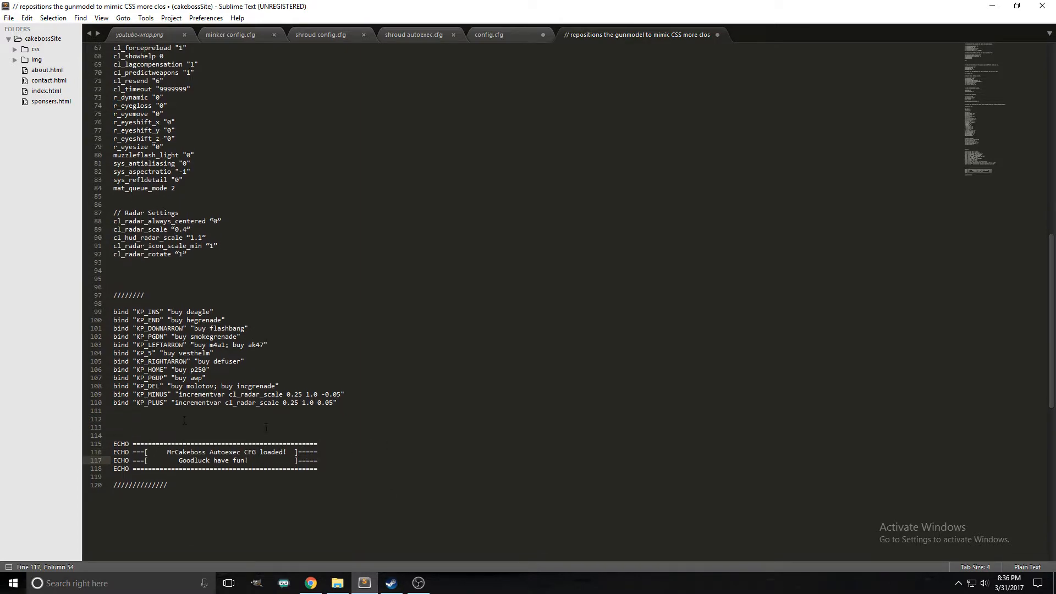
scroll(159, 449, up, 14)
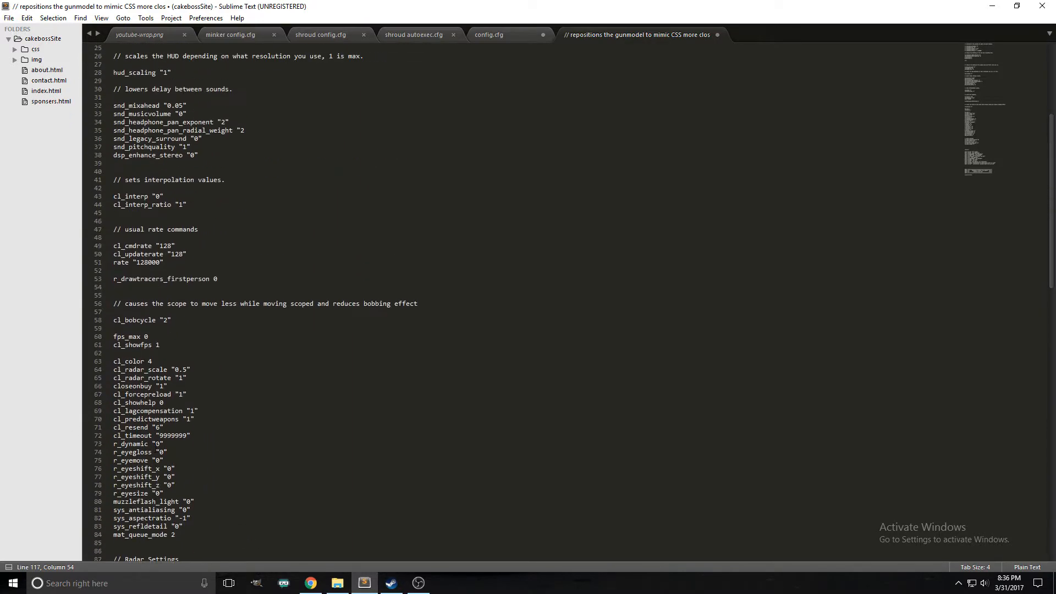
scroll(304, 416, up, 6)
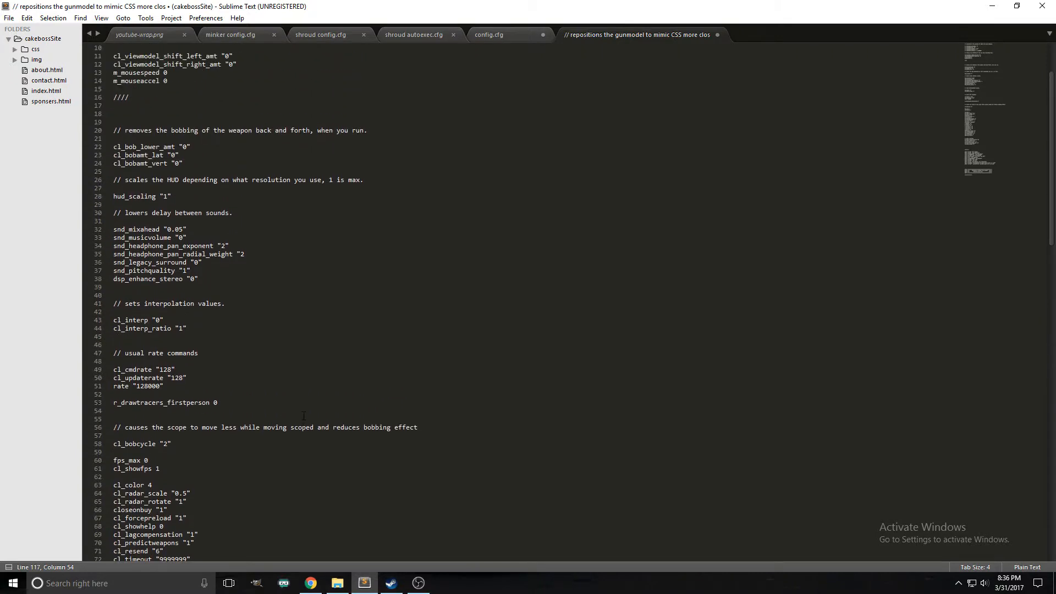
scroll(303, 416, up, 2)
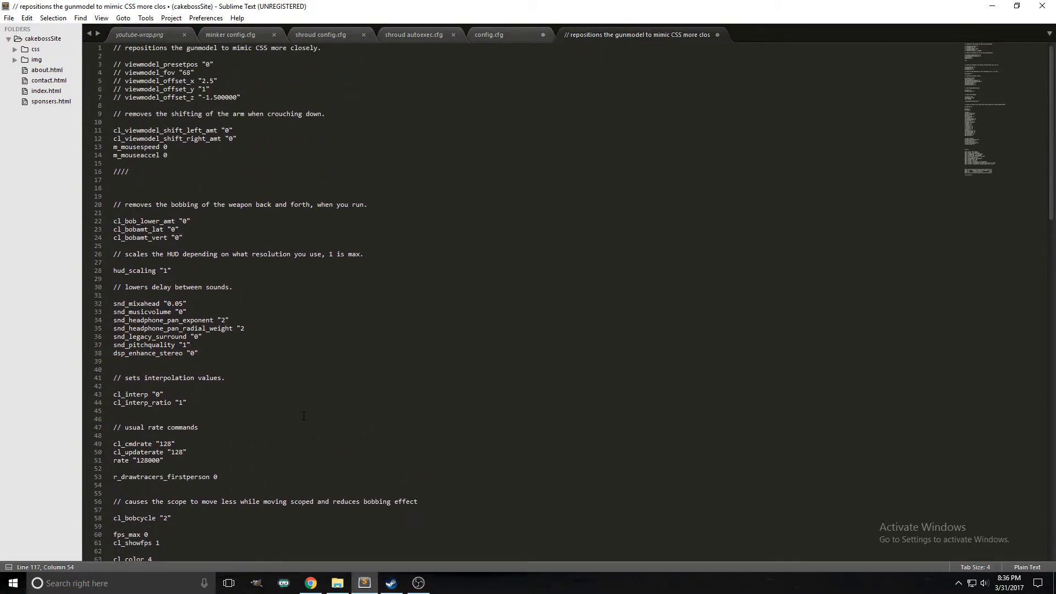
scroll(303, 416, down, 9)
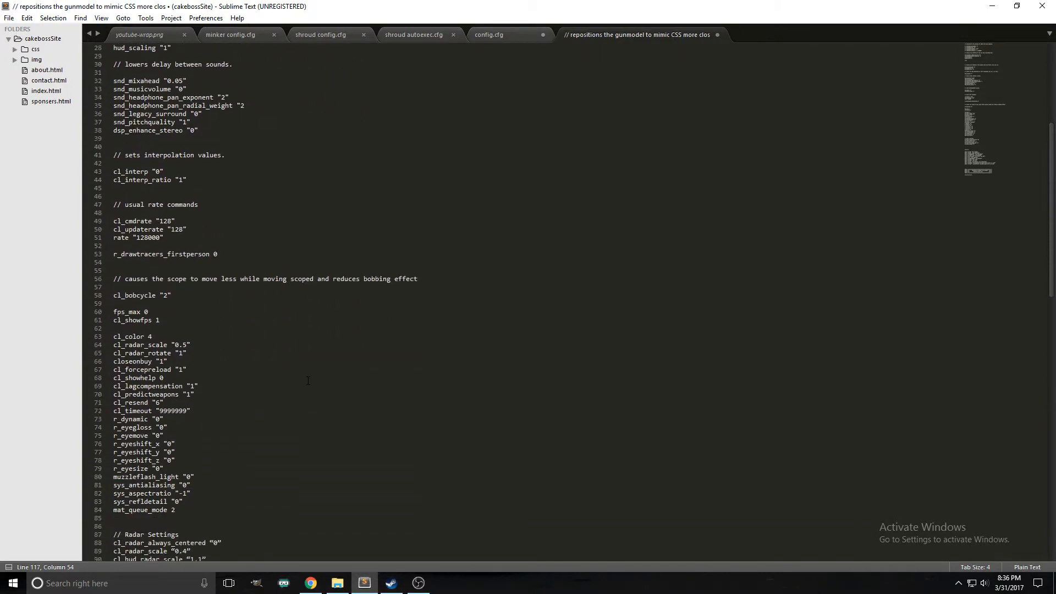
click(9, 18)
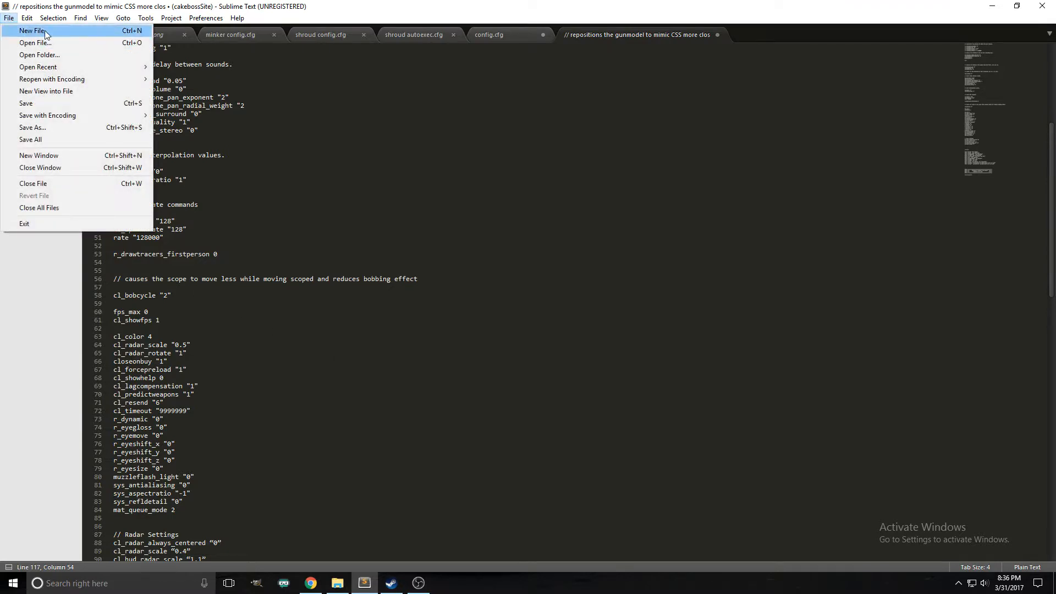
click(33, 127)
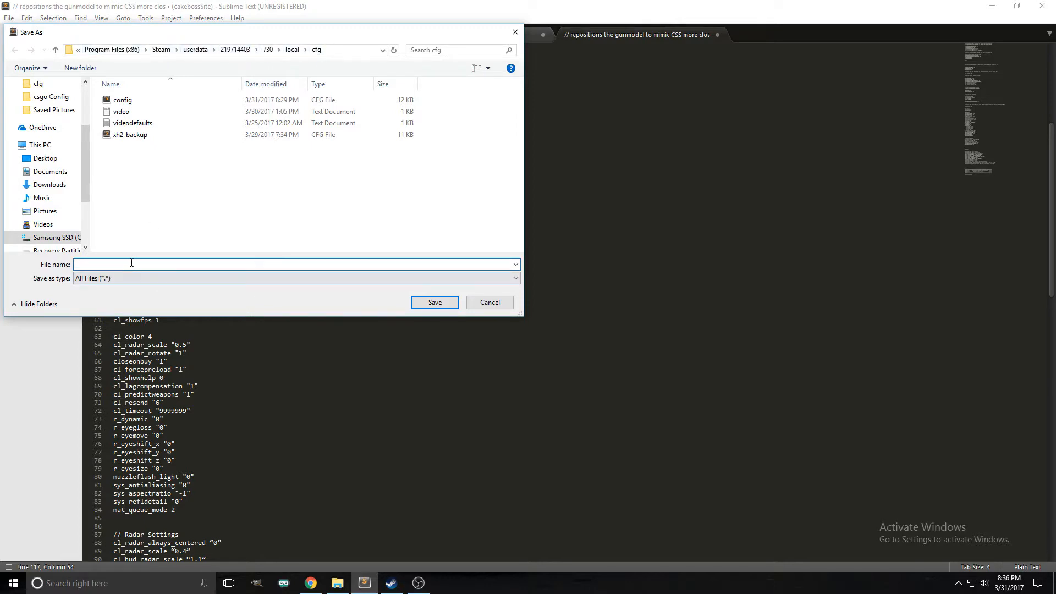
text(autoexecx.cfg)
key(Return)
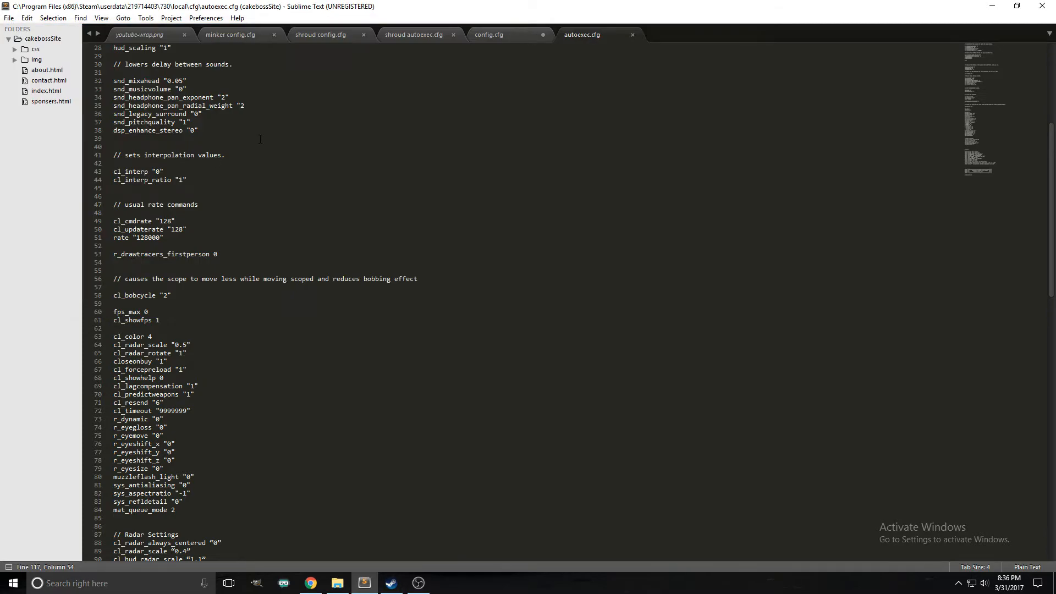
Launch Counter-Strike: Global Offensive through Steam
click(958, 583)
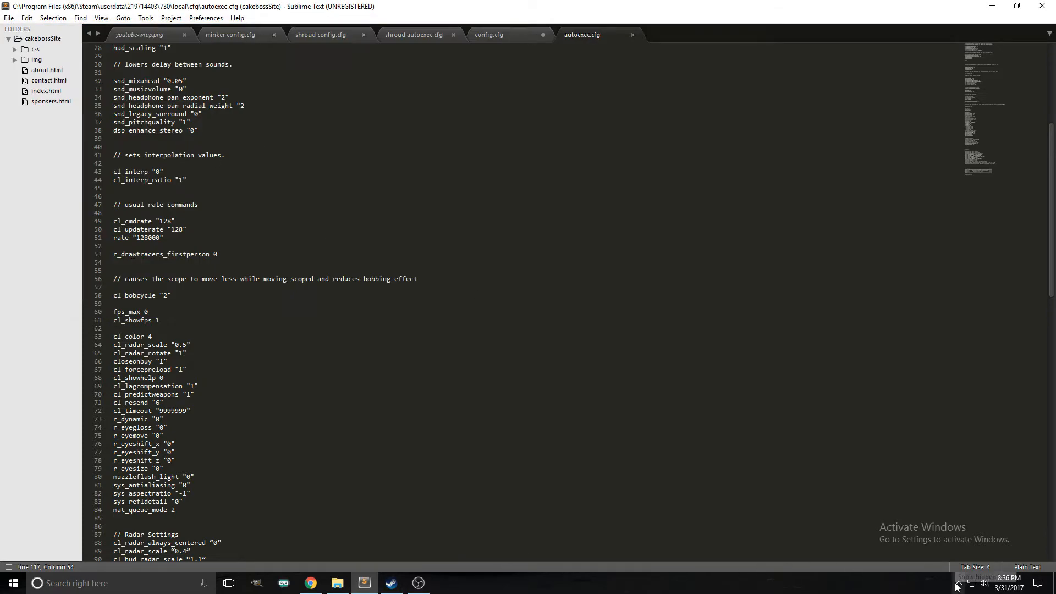
right_click(971, 544)
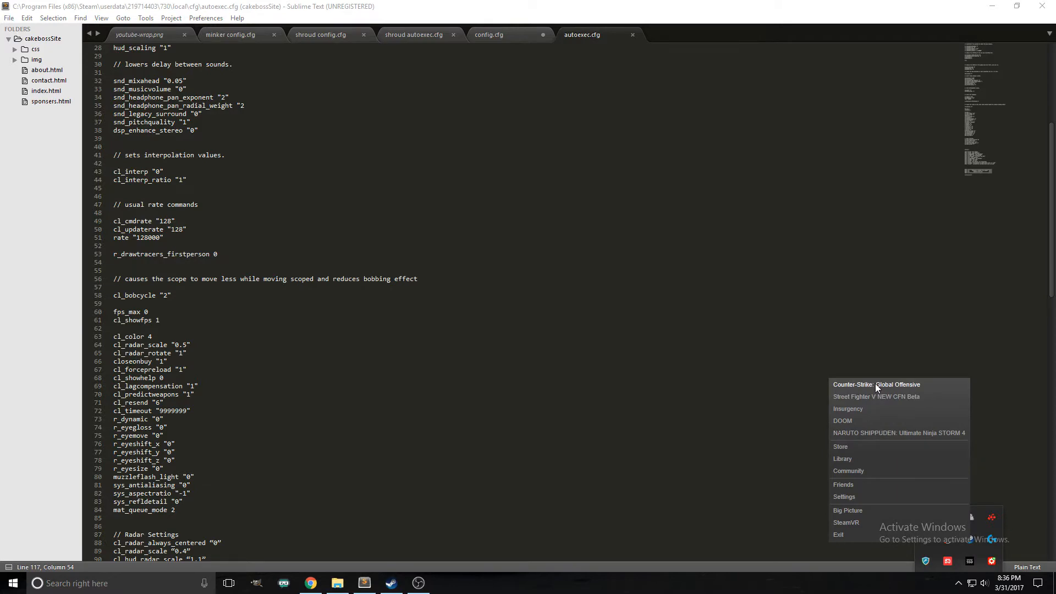
click(876, 384)
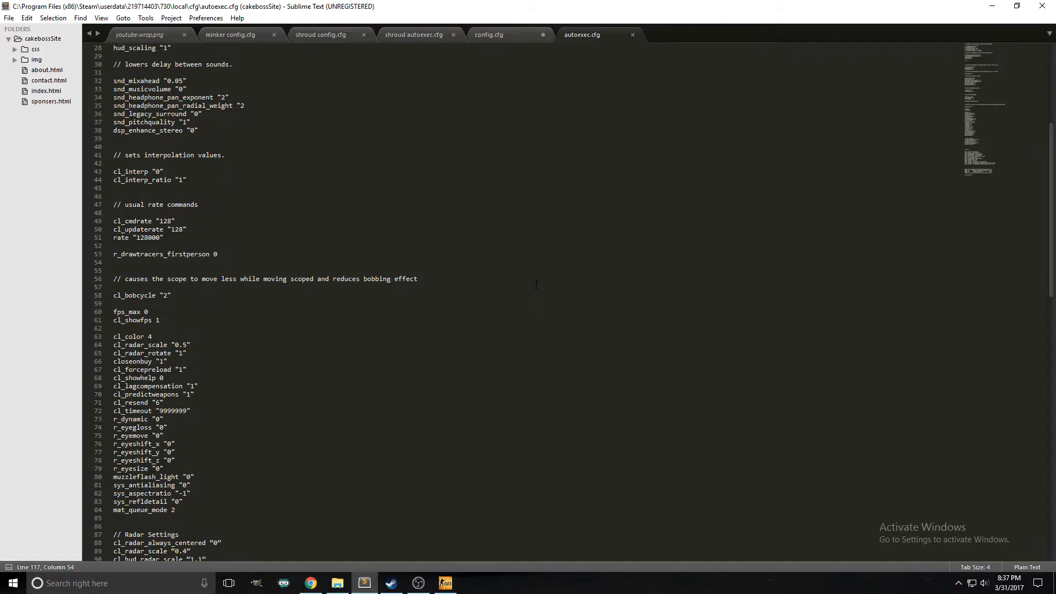
Save config.cfg with its exec "autoexec" line commented out
click(513, 40)
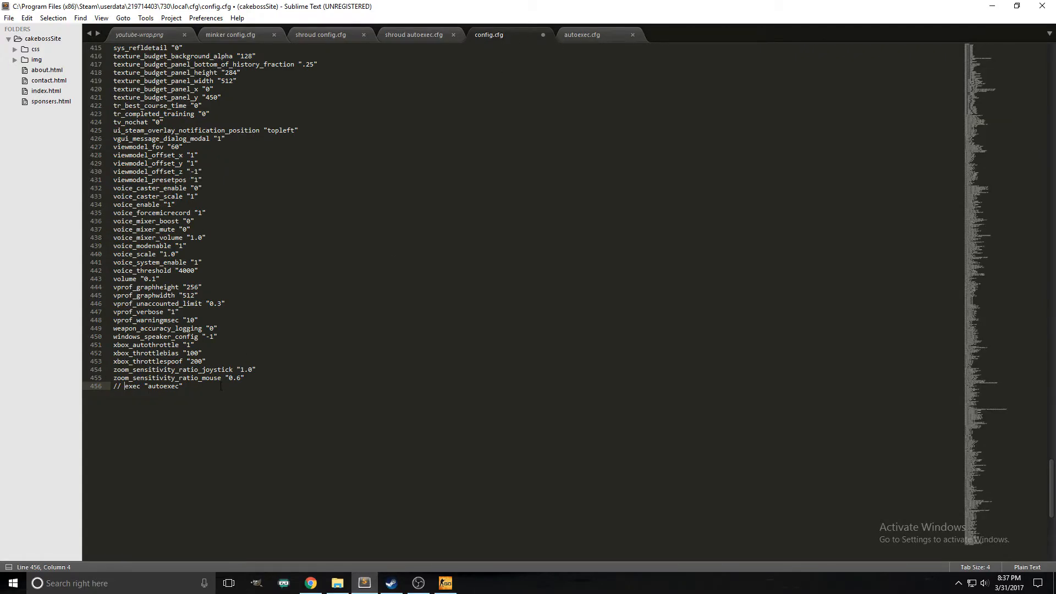
key(ctrl+s)
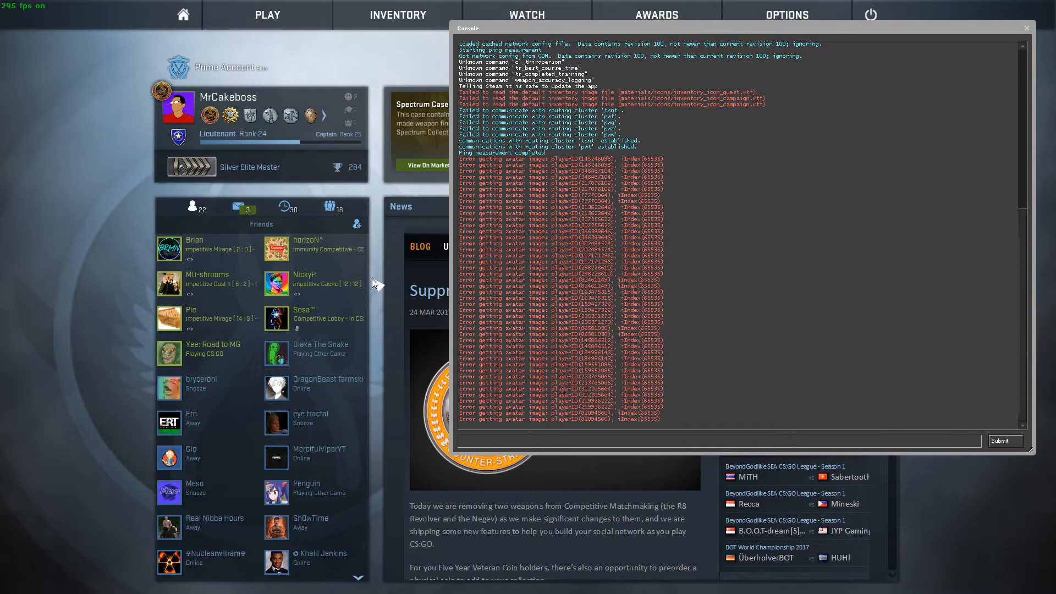
Turn off the FPS counter from the game console with cl_showfps 0
text(cl)
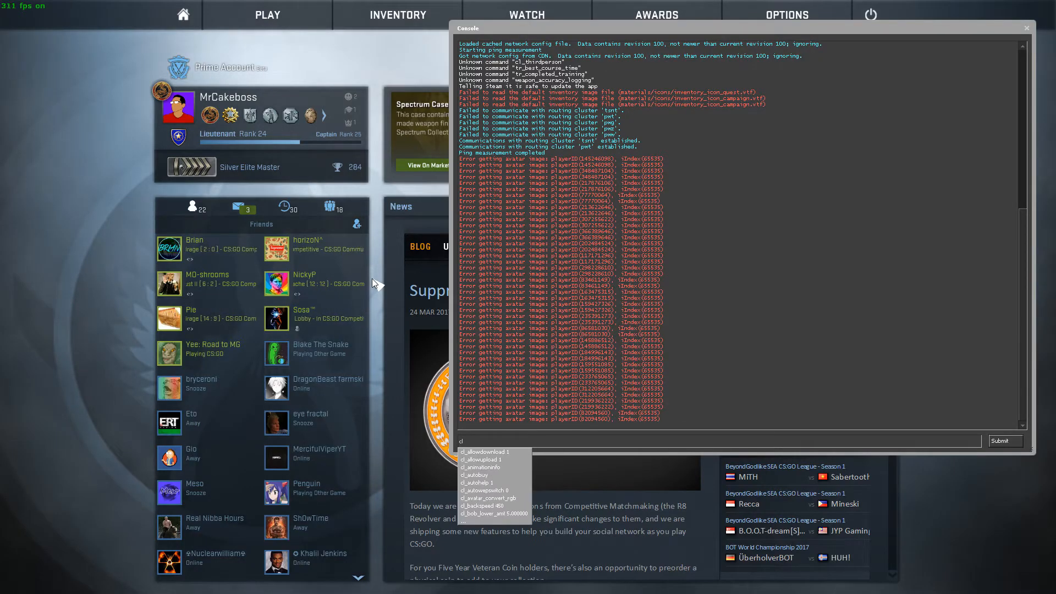
text(_showfps)
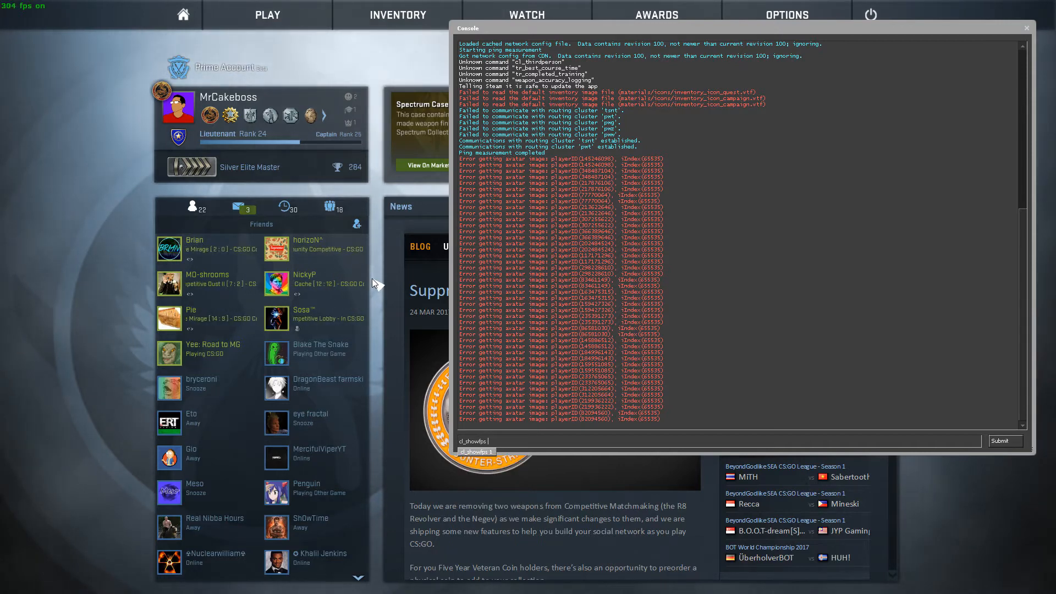
text( 0)
key(Return)
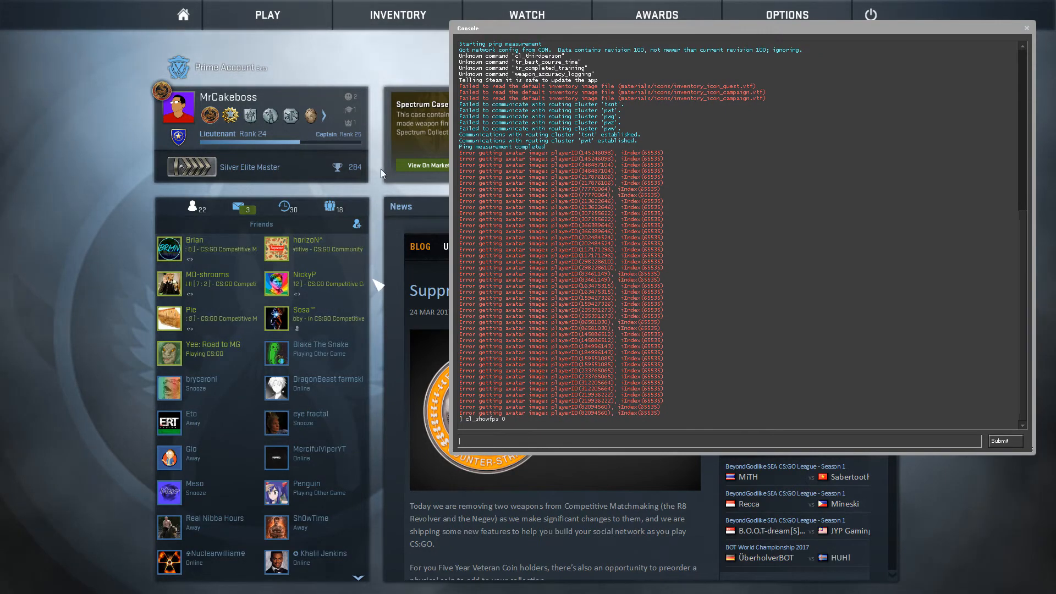
Load the custom configuration by running exec autoexec in the console, and close the console
text(exe)
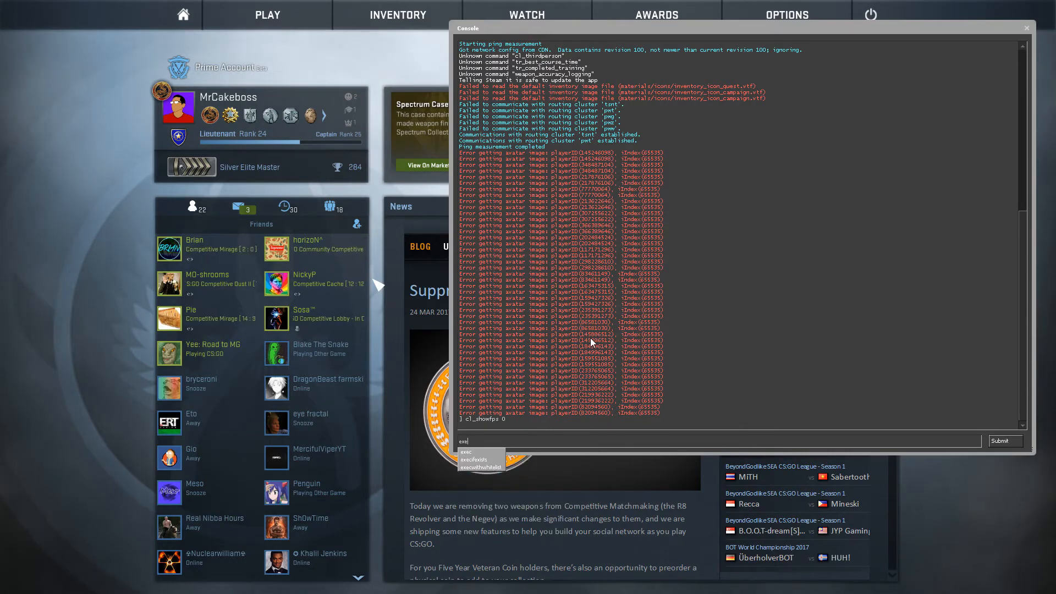
text(c autoexec)
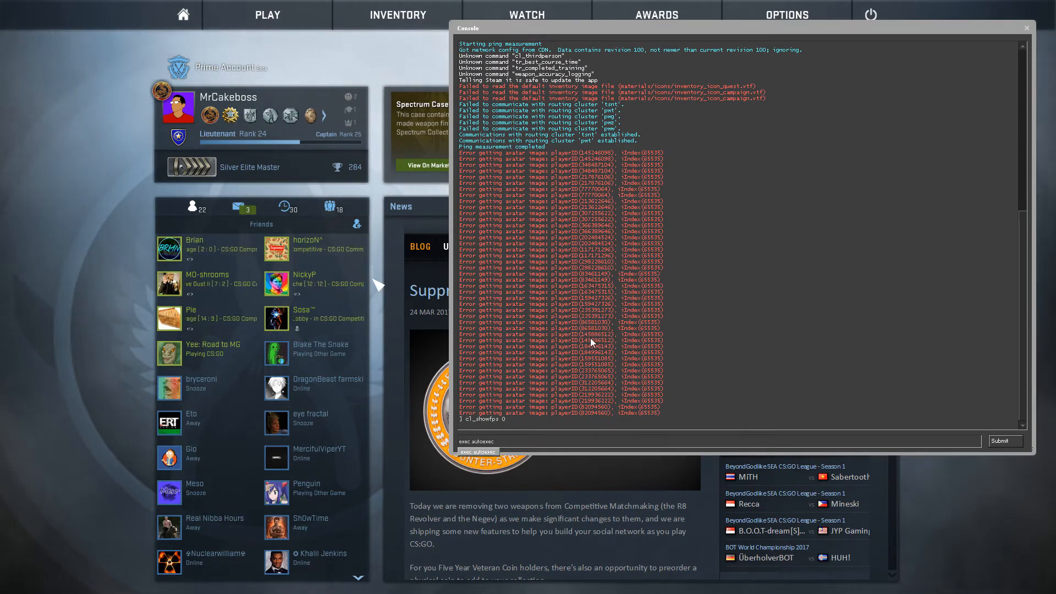
key(Return)
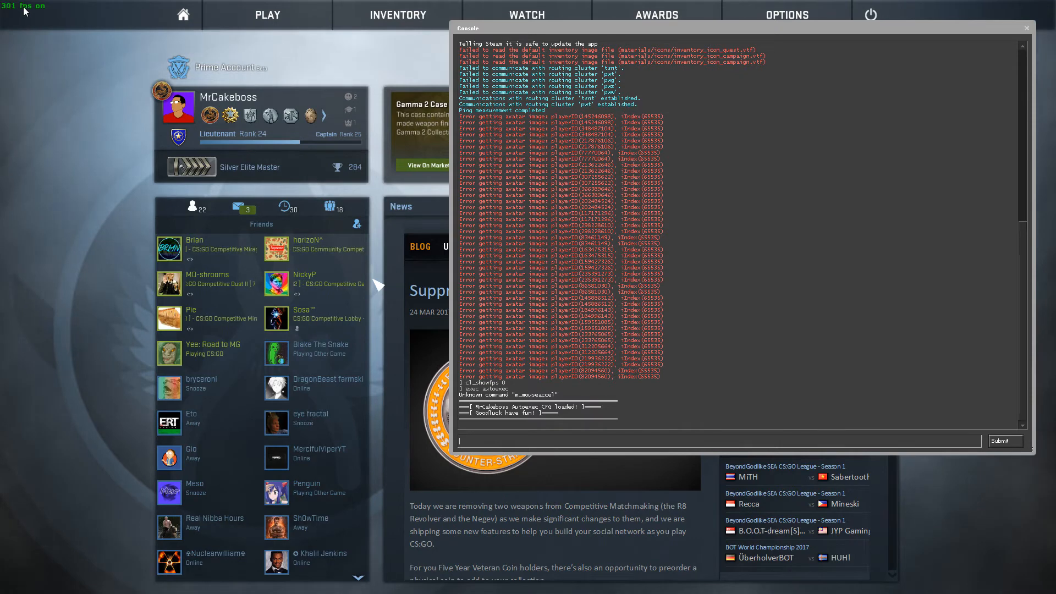
key(grave)
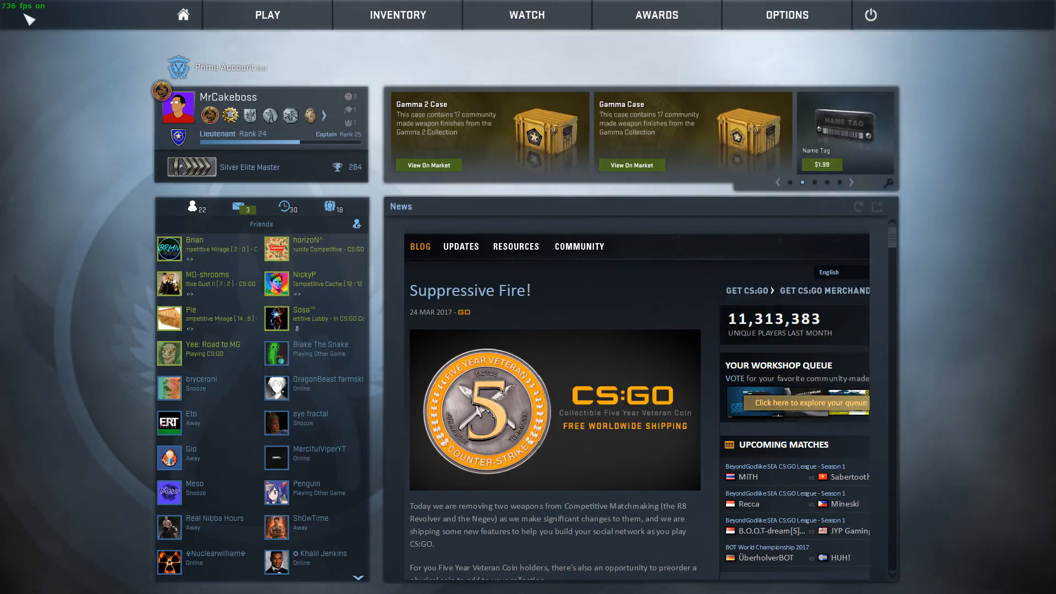